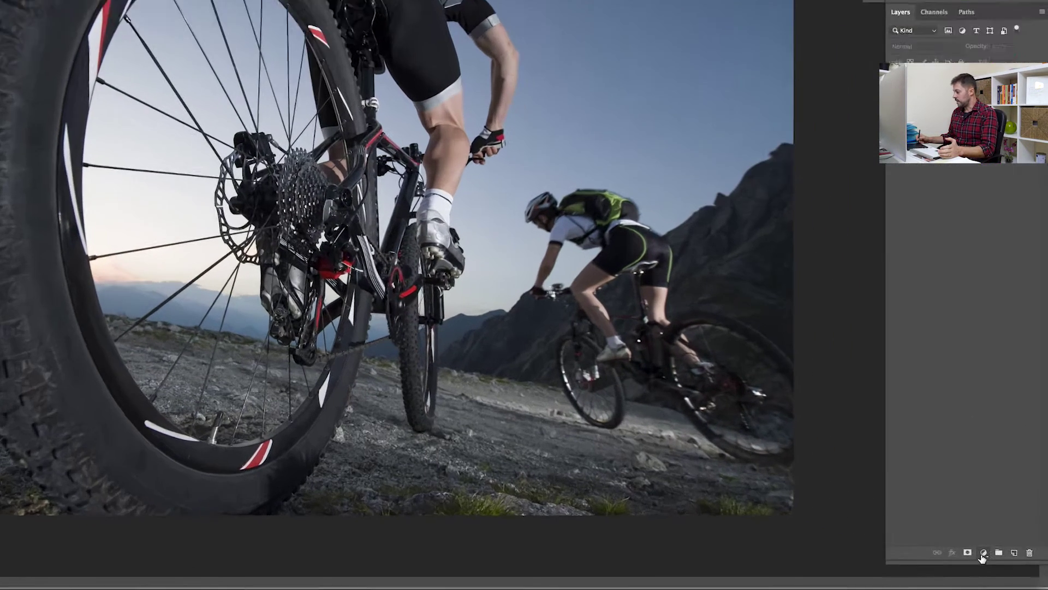
# Add a Color Lookup adjustment layer using the filmstock_50.3dl 3D LUT
pyautogui.click(1001, 564)
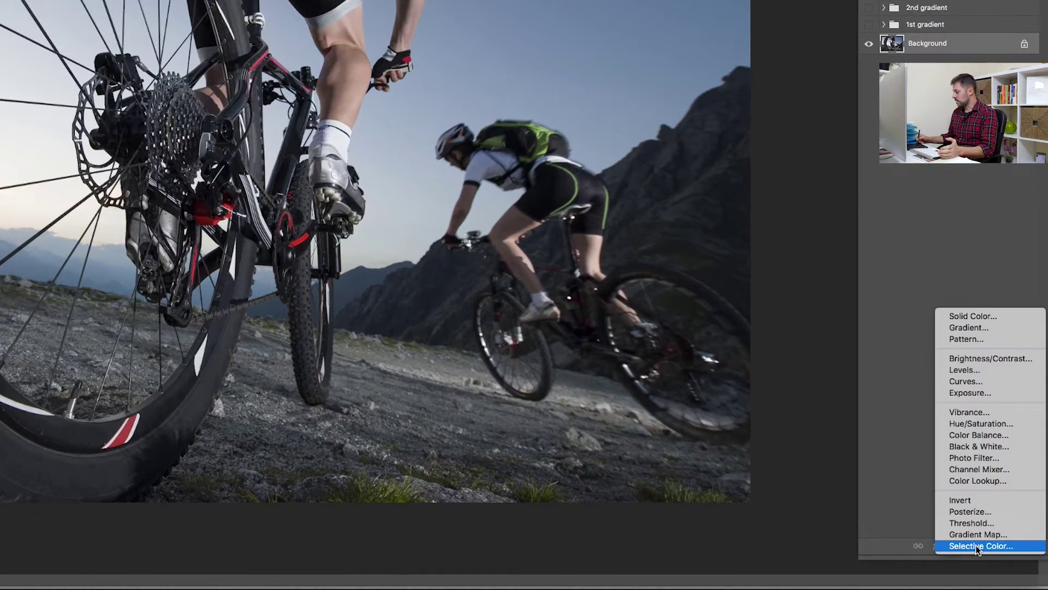
pyautogui.click(995, 481)
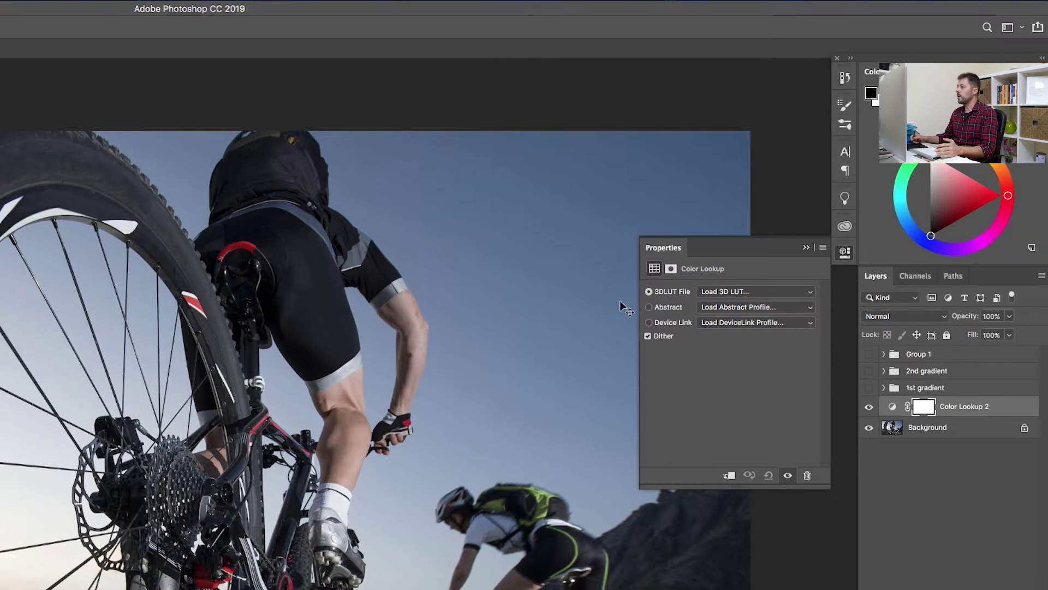
pyautogui.click(762, 293)
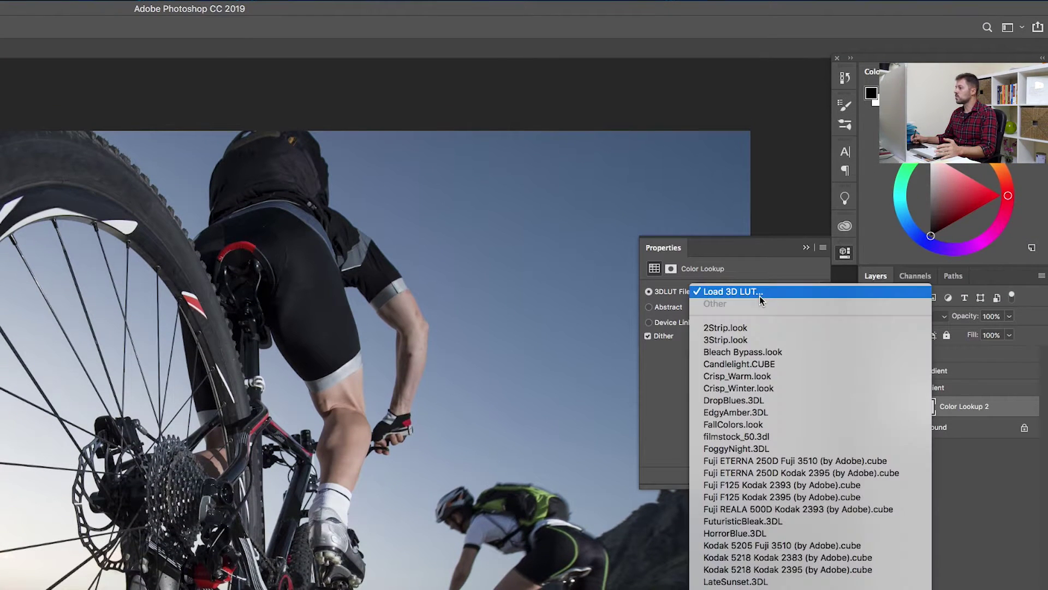
pyautogui.click(777, 436)
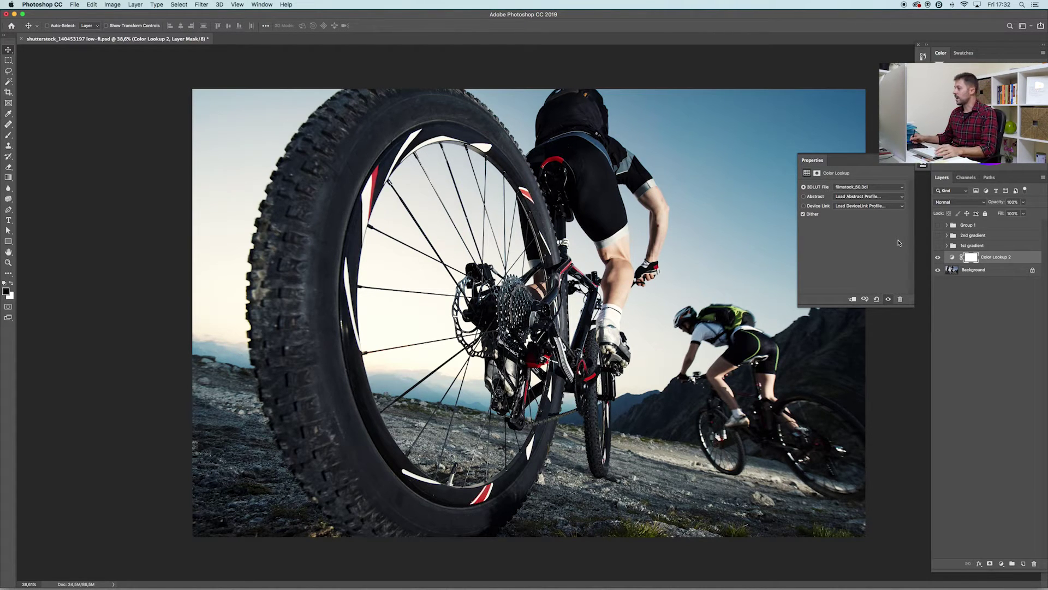
pyautogui.click(900, 163)
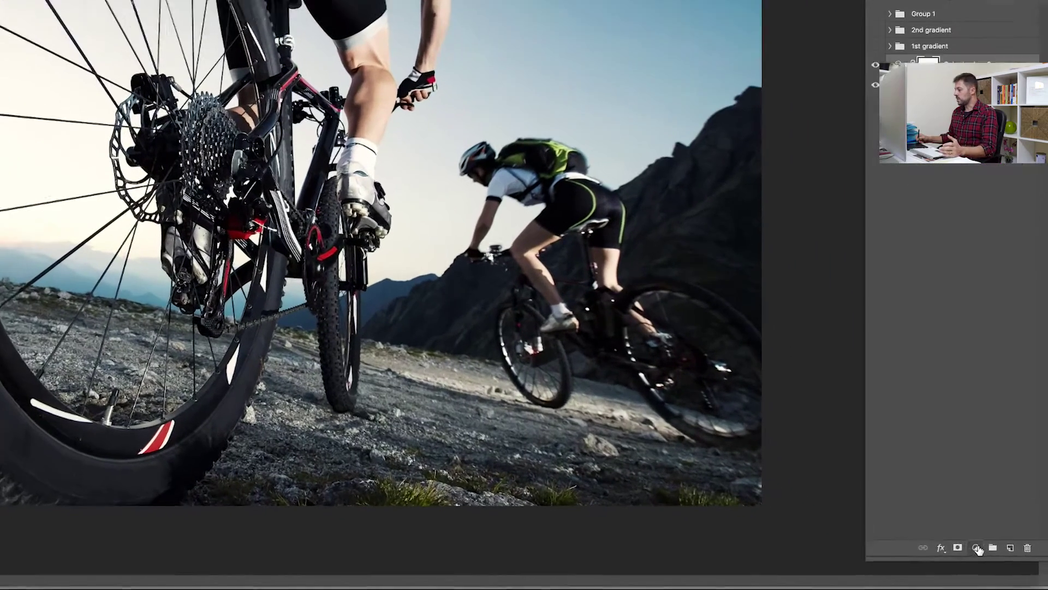
# Add a linear Gradient fill layer angled at -166.67°
pyautogui.click(1001, 564)
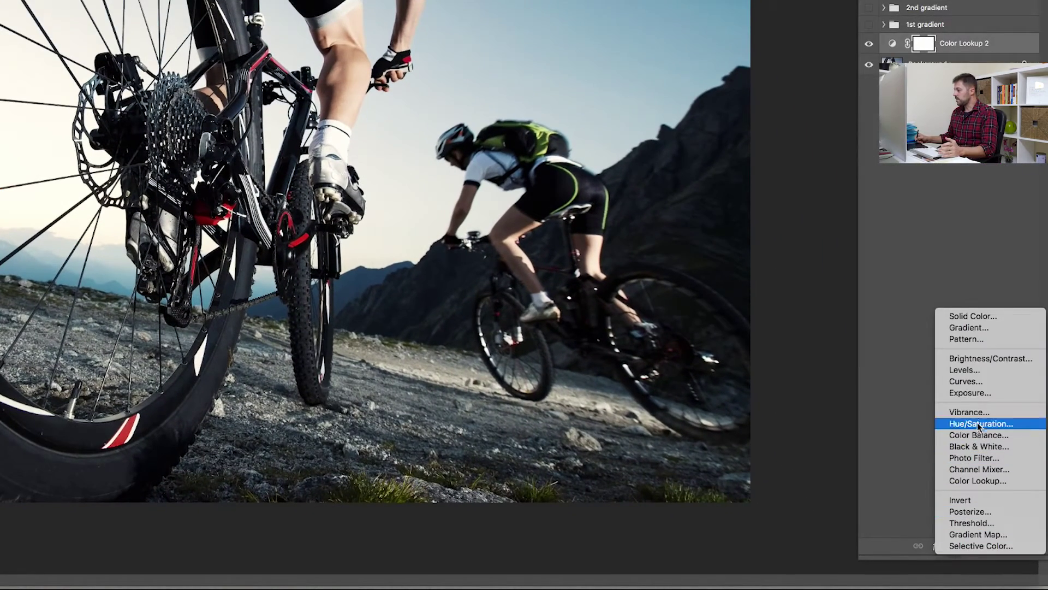
pyautogui.click(982, 328)
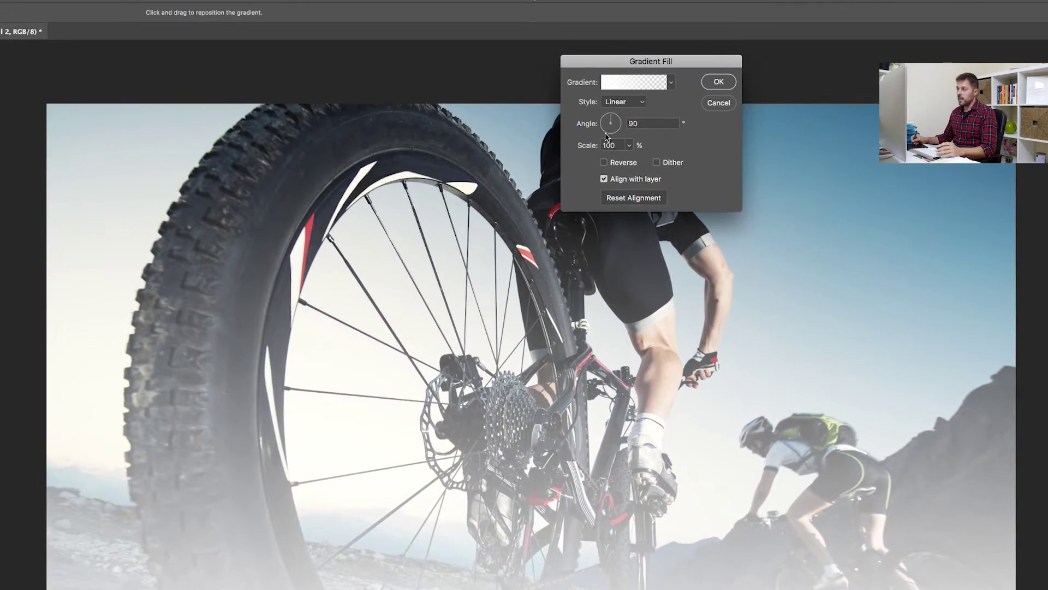
pyautogui.moveTo(606, 134)
pyautogui.mouseDown()
pyautogui.moveTo(613, 127)
pyautogui.moveTo(601, 127)
pyautogui.mouseUp()
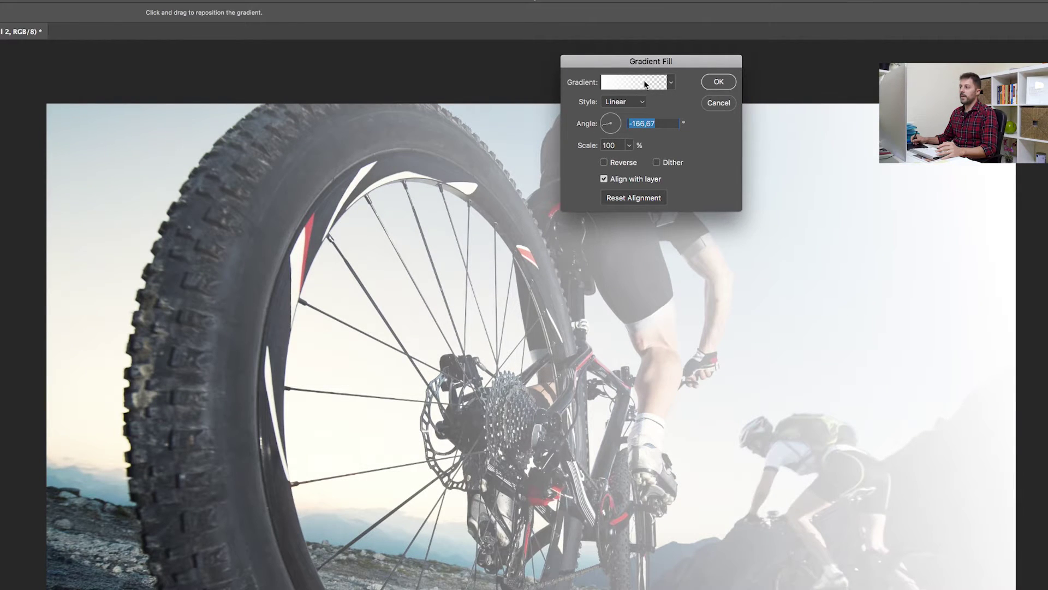
pyautogui.click(633, 81)
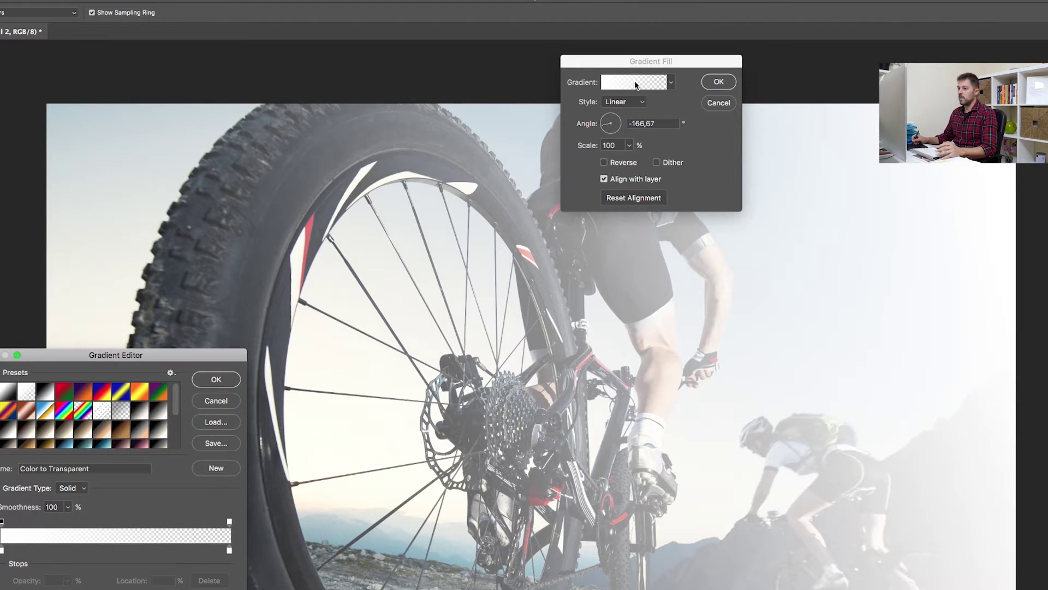
pyautogui.moveTo(178, 354); pyautogui.dragTo(455, 135)
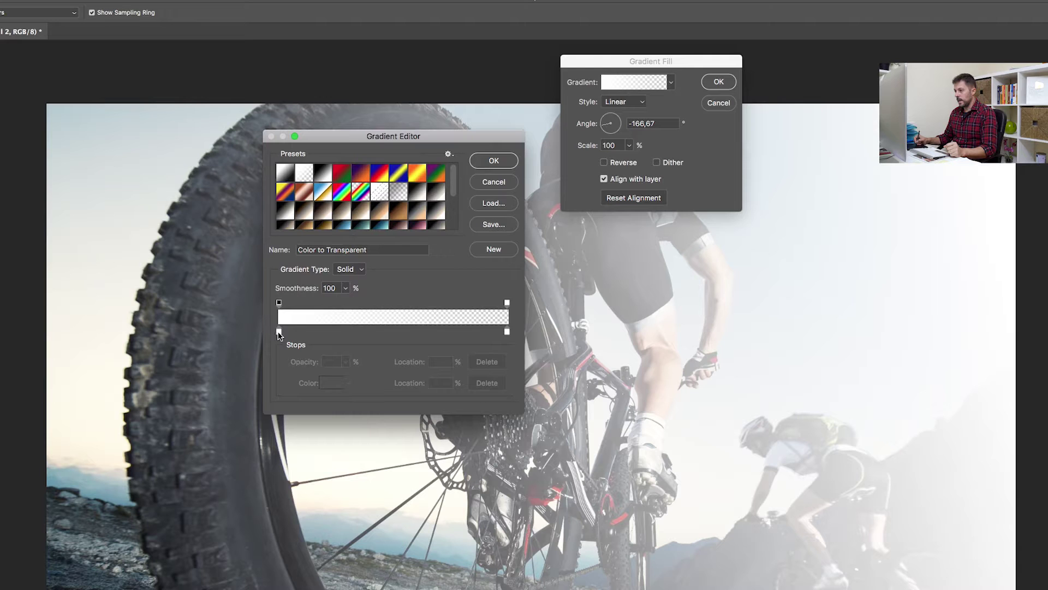
# Set the gradient's start stop to dark navy (H 226, S 92, B 22)
pyautogui.click(280, 331)
pyautogui.click(349, 383)
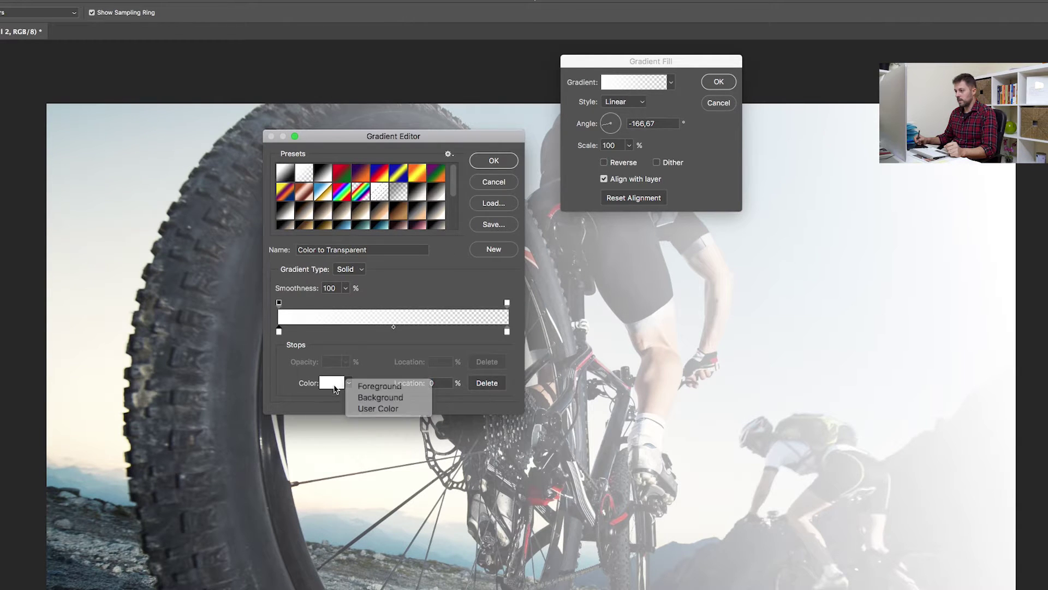
pyautogui.click(332, 385)
pyautogui.click(331, 385)
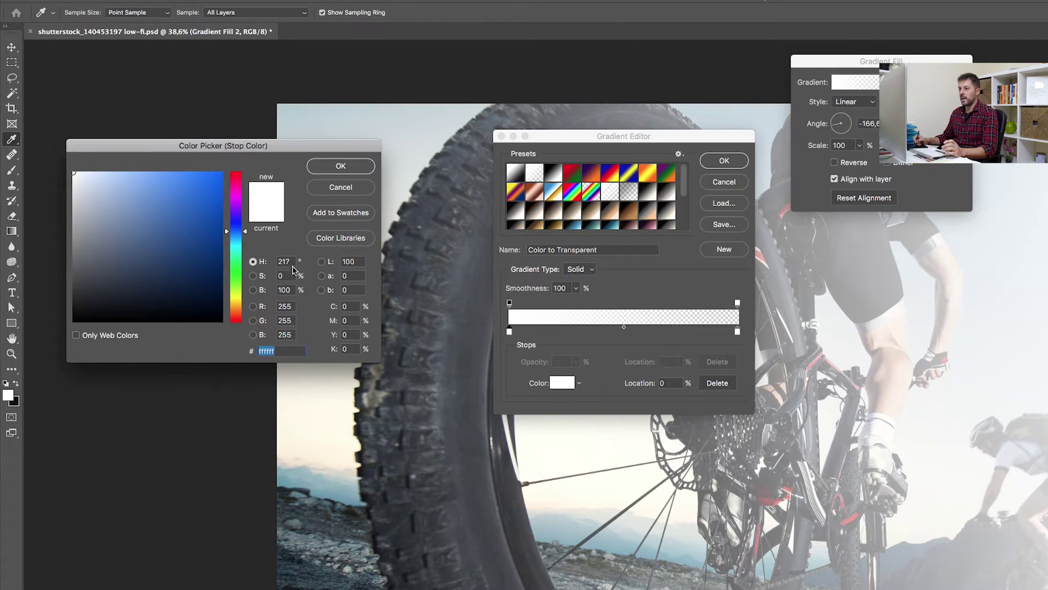
pyautogui.click(262, 261)
pyautogui.write('226')
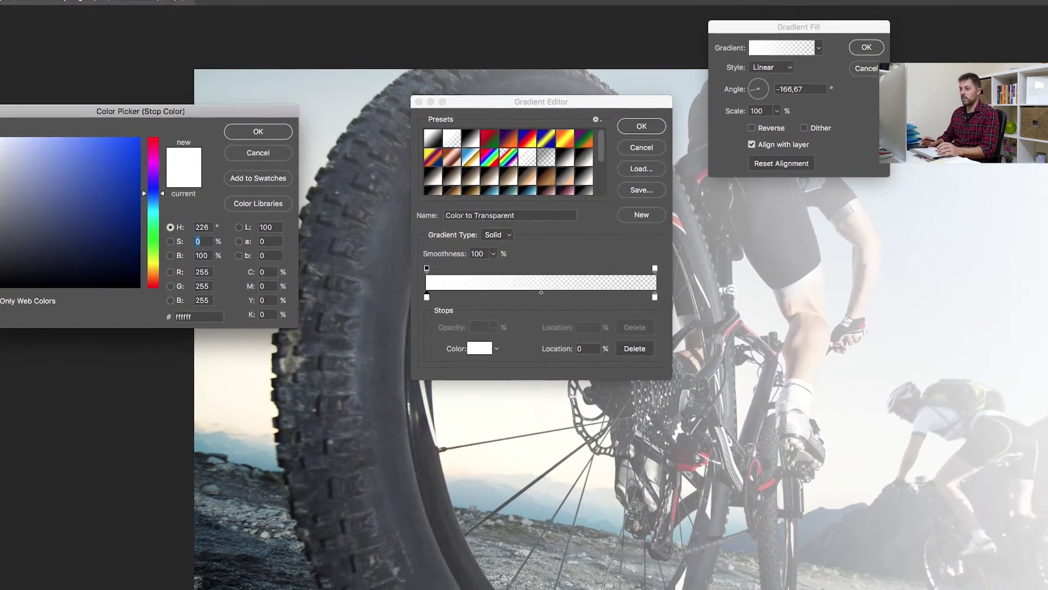
pyautogui.press('Tab')
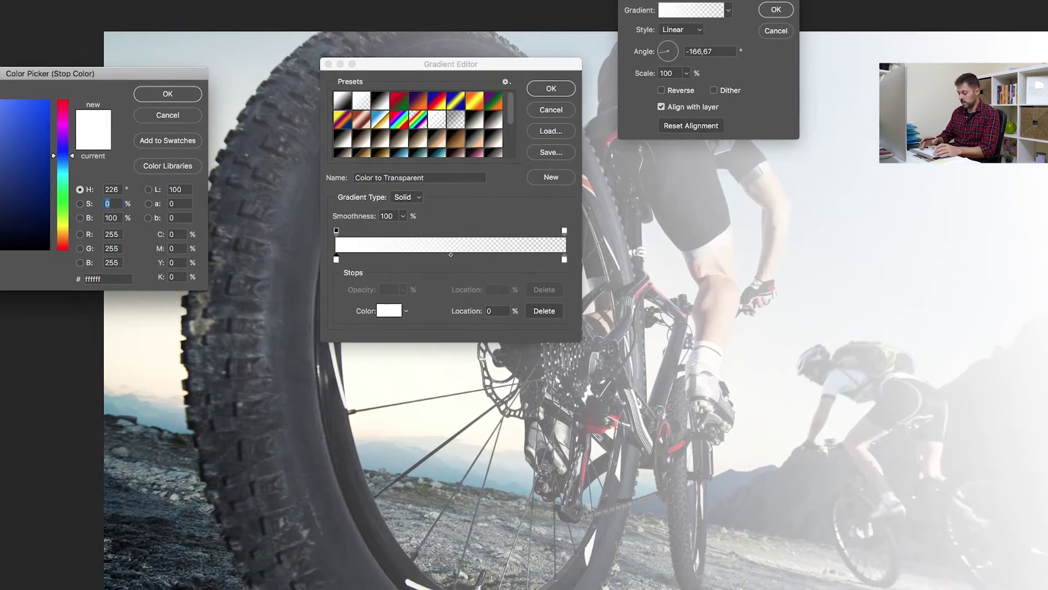
pyautogui.write('92')
pyautogui.press('Tab')
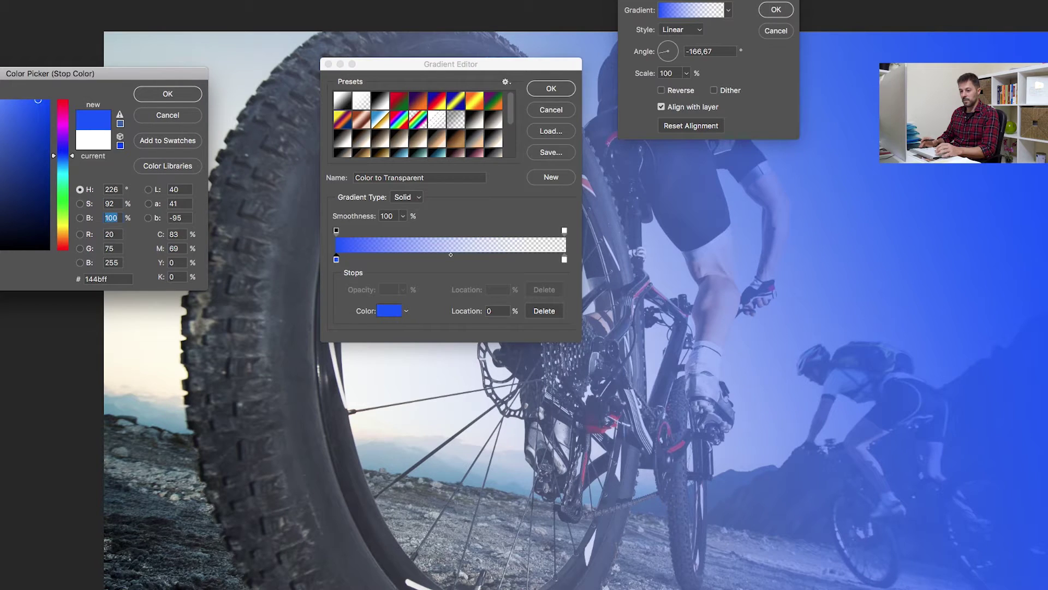
pyautogui.write('22')
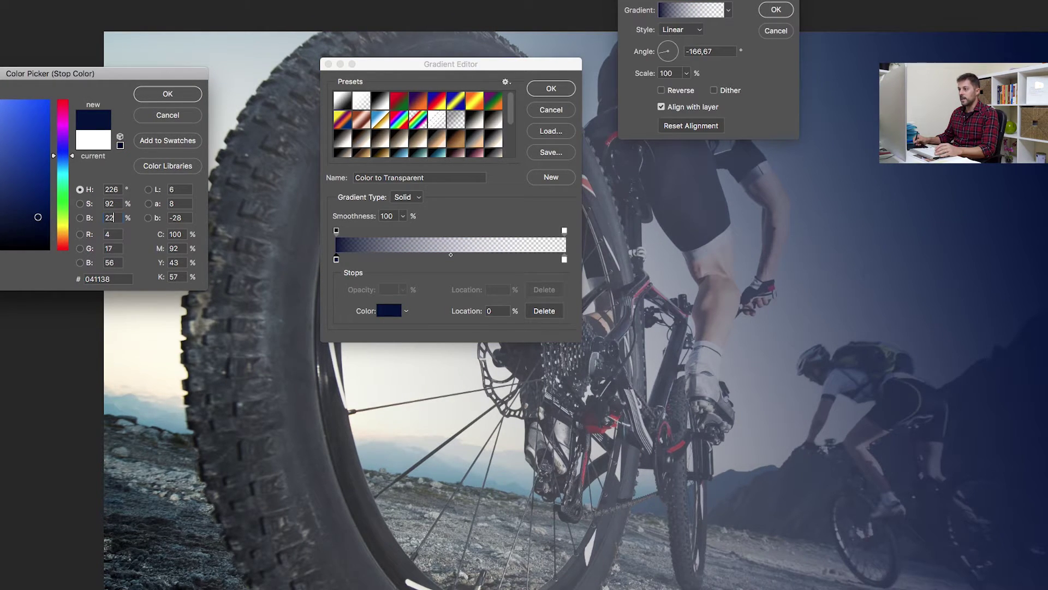
pyautogui.press('Return')
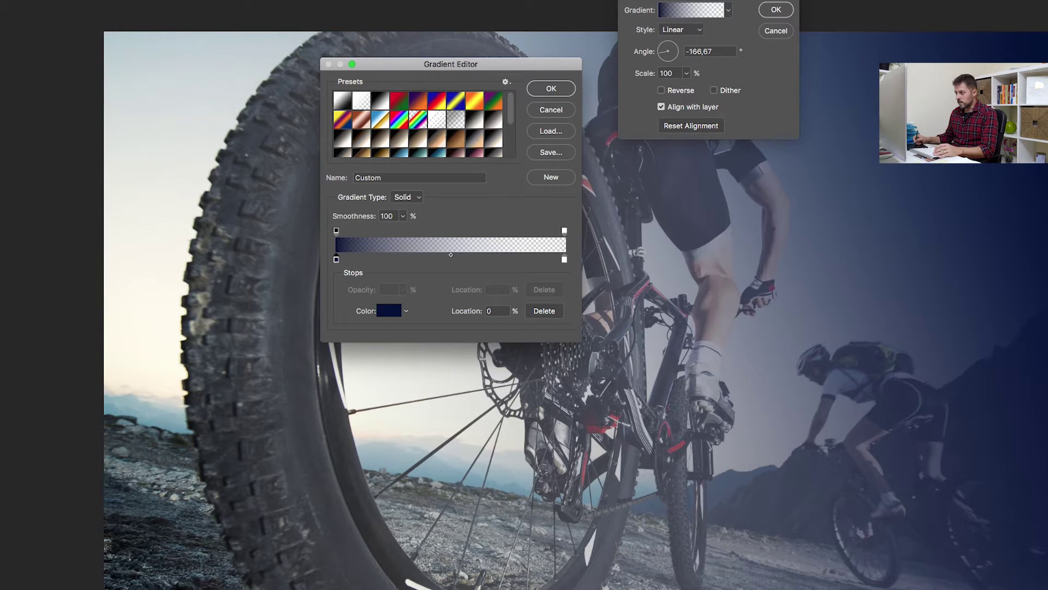
# Move the white stop to 30%, pull the opacity stop halfway, and colour it orange (H 31, S 76, B 95)
pyautogui.moveTo(564, 259); pyautogui.dragTo(416, 259)
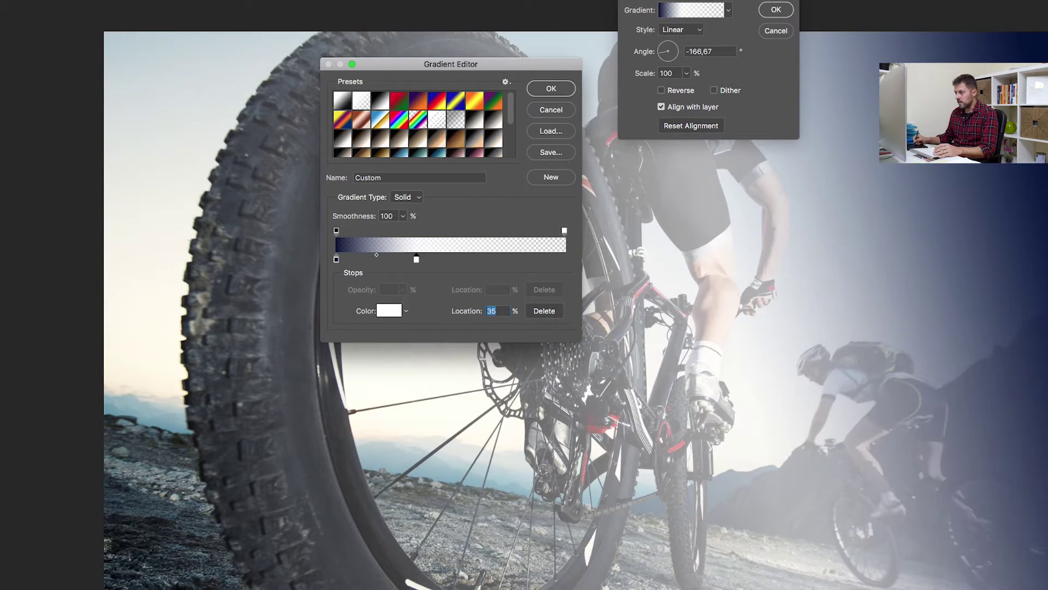
pyautogui.moveTo(564, 230); pyautogui.dragTo(405, 259)
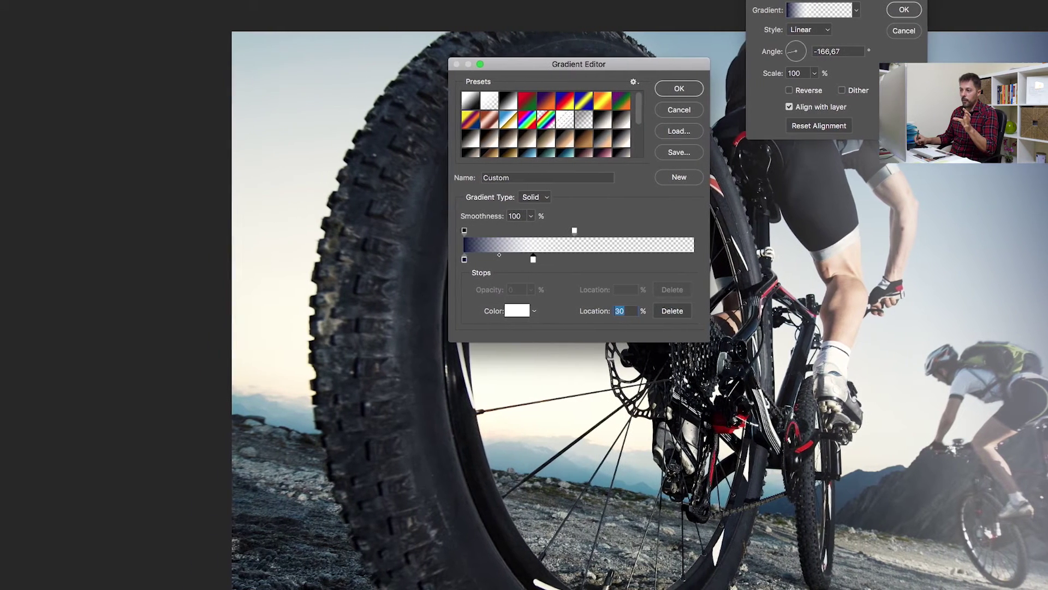
pyautogui.click(389, 311)
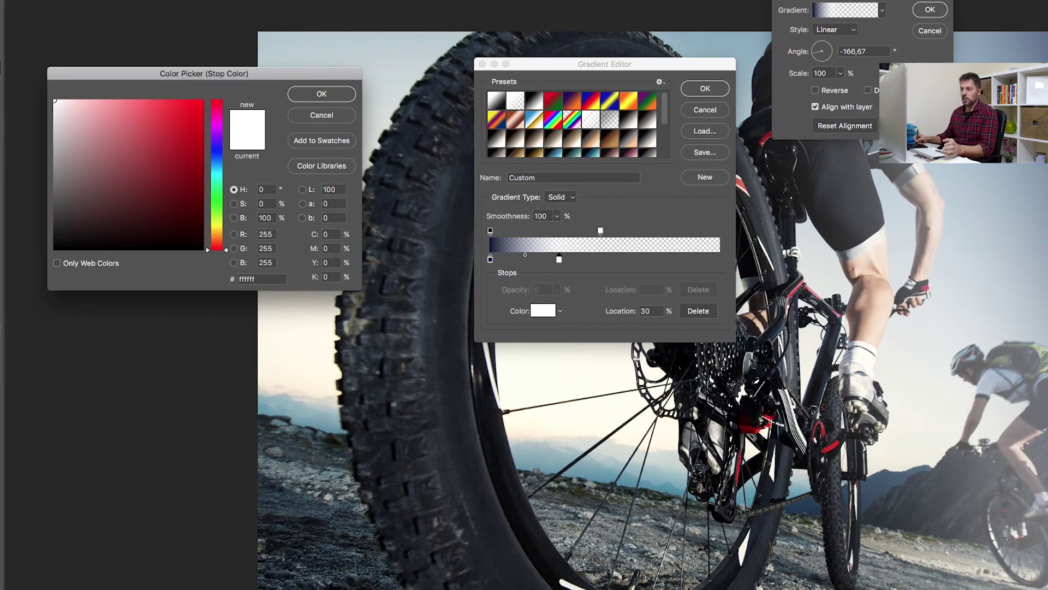
pyautogui.moveTo(217, 248); pyautogui.dragTo(217, 232)
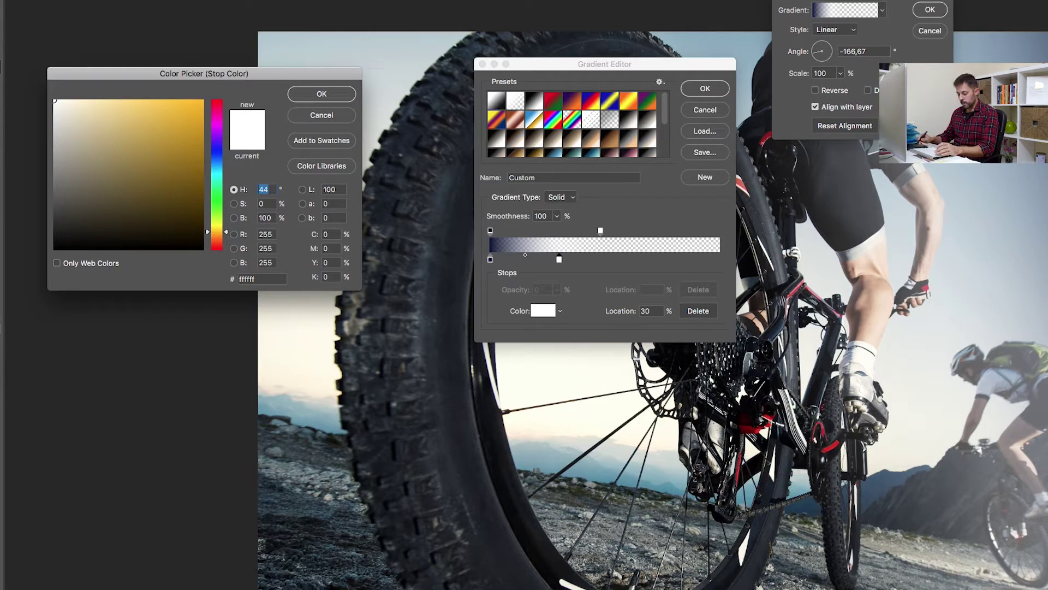
pyautogui.write('31')
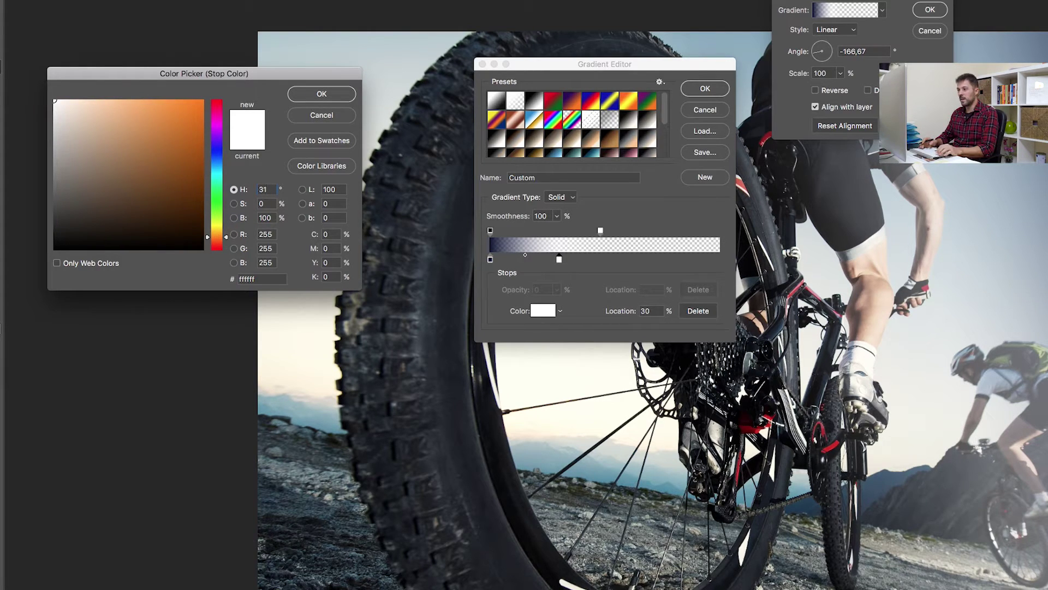
pyautogui.press('Tab')
pyautogui.write('7')
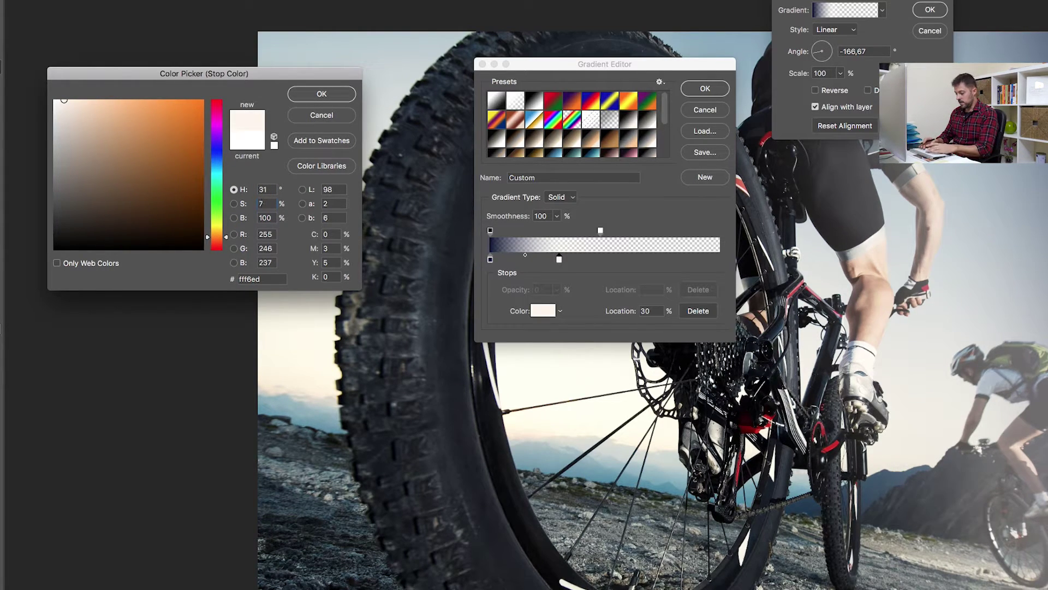
pyautogui.write('6')
pyautogui.press('Tab')
pyautogui.write('95')
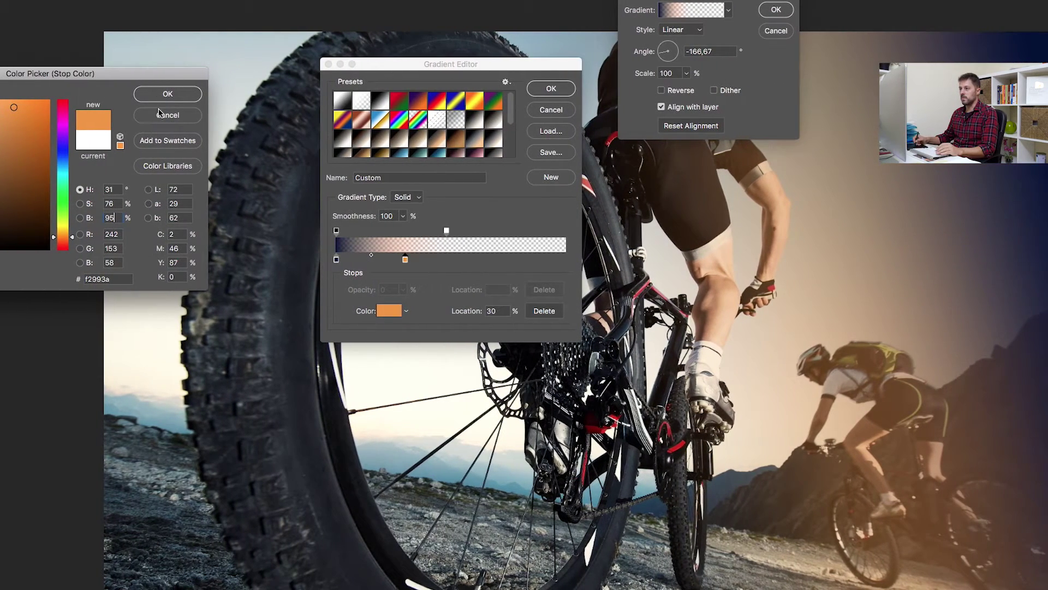
pyautogui.click(180, 97)
# Apply the navy-to-orange gradient fill and set its layer opacity to 80%
pyautogui.click(551, 88)
pyautogui.click(776, 9)
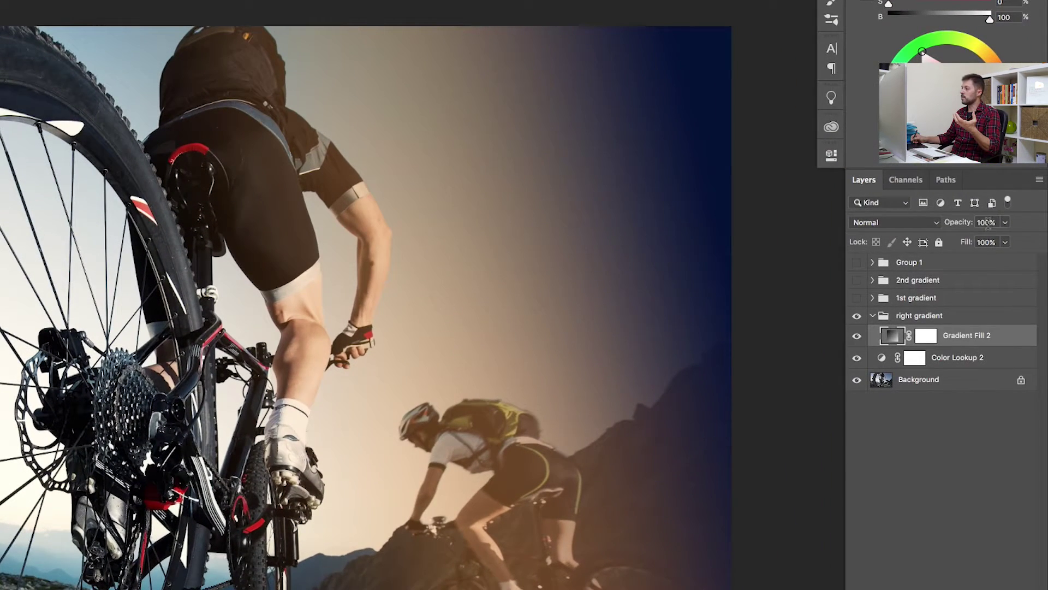
pyautogui.click(985, 222)
pyautogui.write('8')
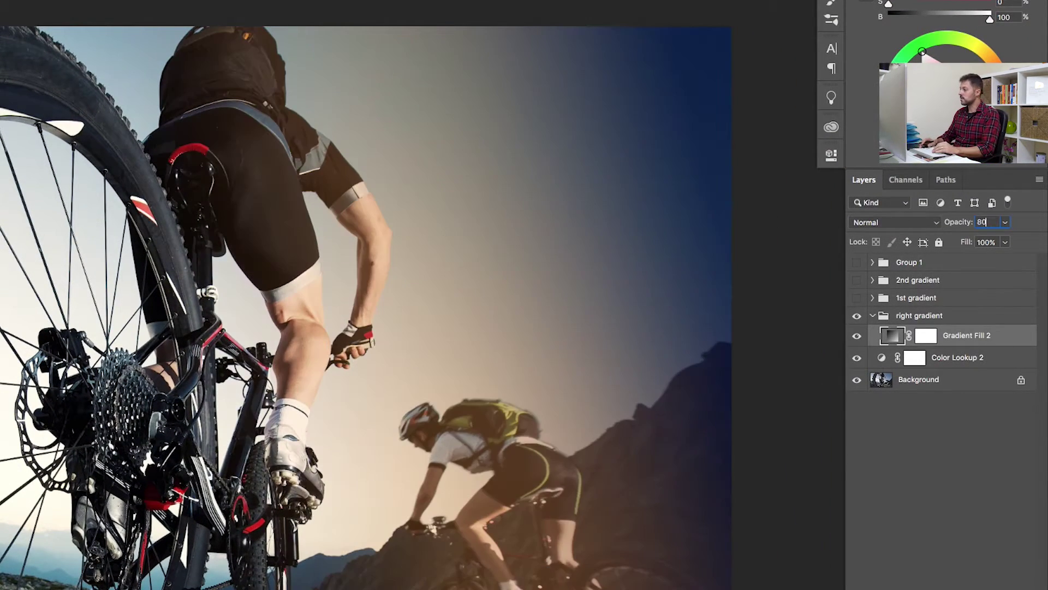
pyautogui.write('0')
pyautogui.press('Return')
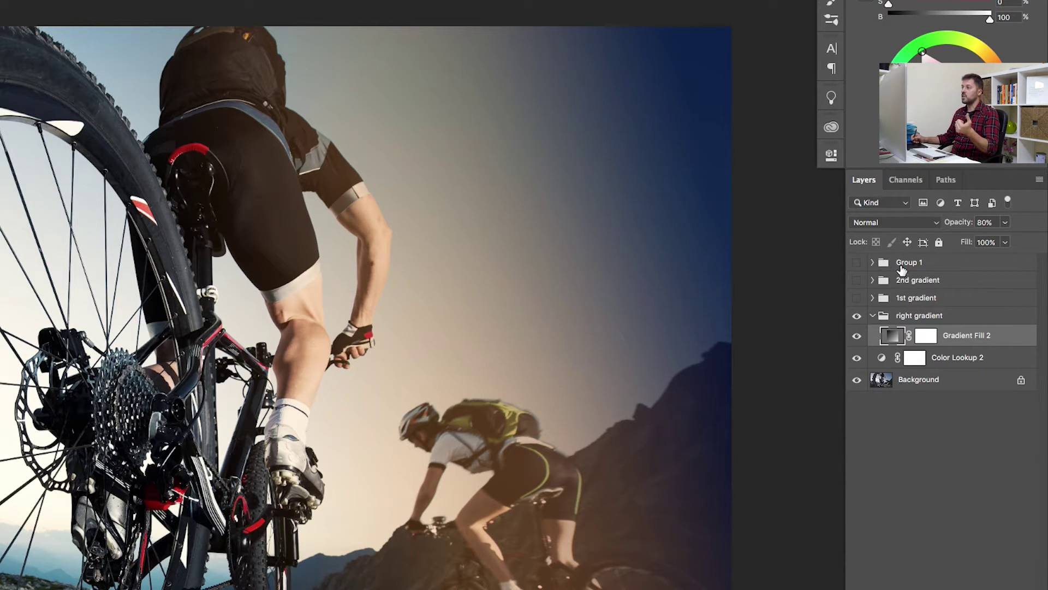
pyautogui.click(882, 222)
# Set the gradient fill to Hard Light blending and duplicate the right gradient group
pyautogui.click(899, 395)
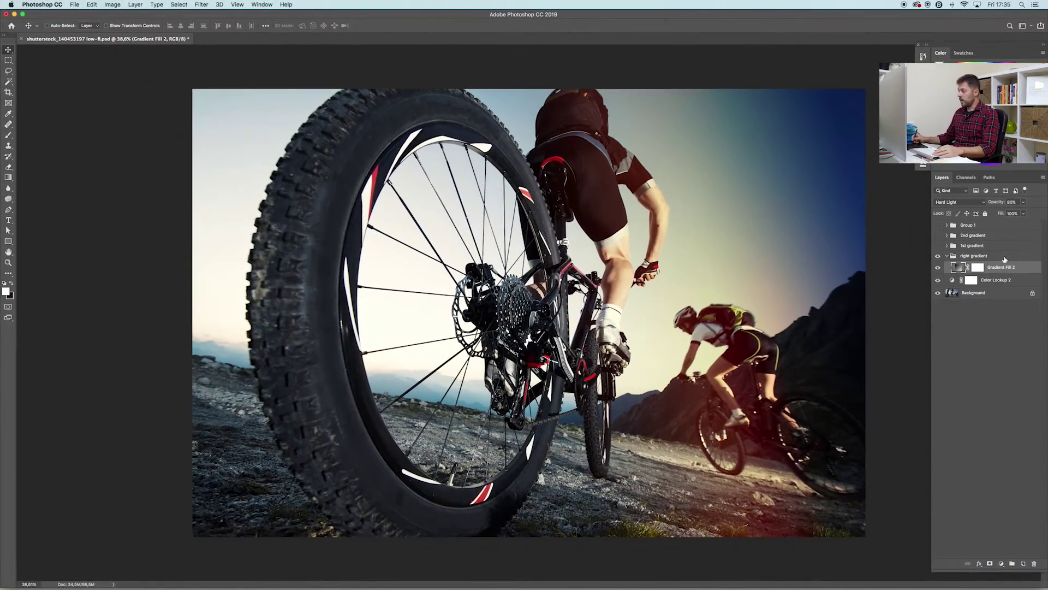
pyautogui.click(987, 290)
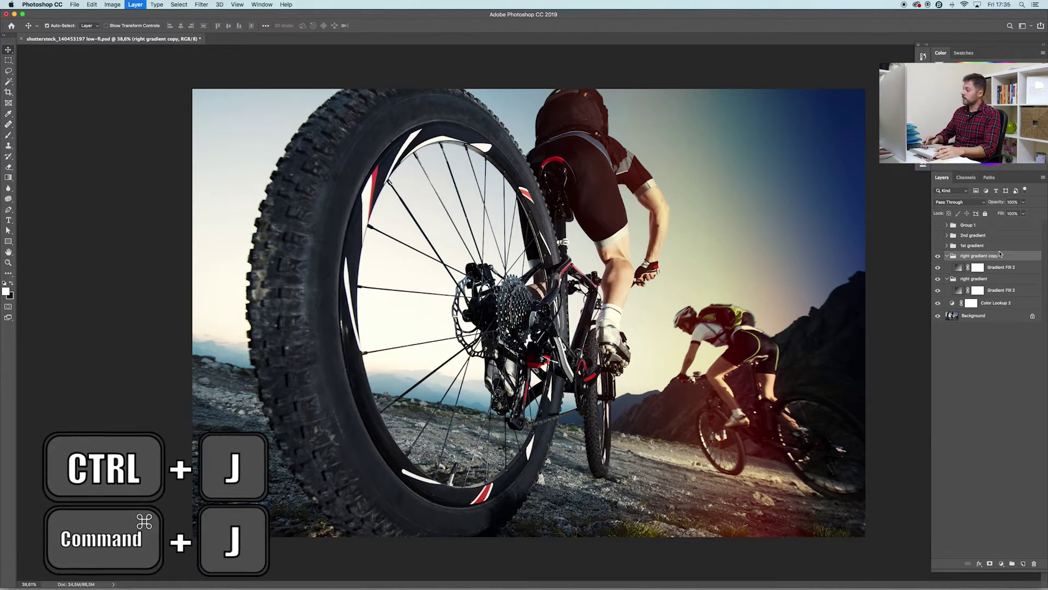
pyautogui.press('super+j')
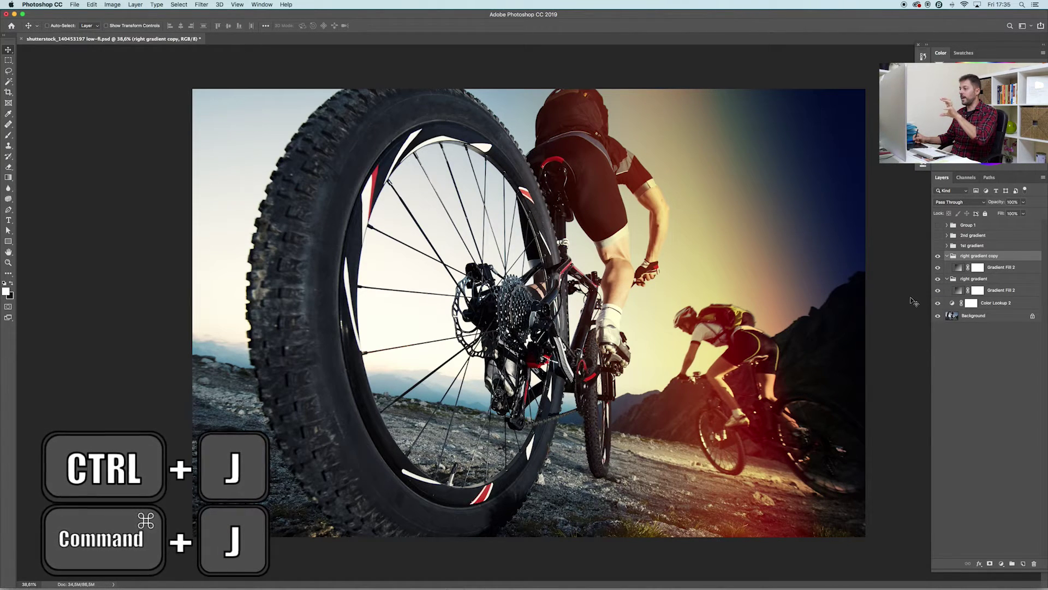
# Rename the duplicated group to 'left gradient'
pyautogui.doubleClick(978, 255)
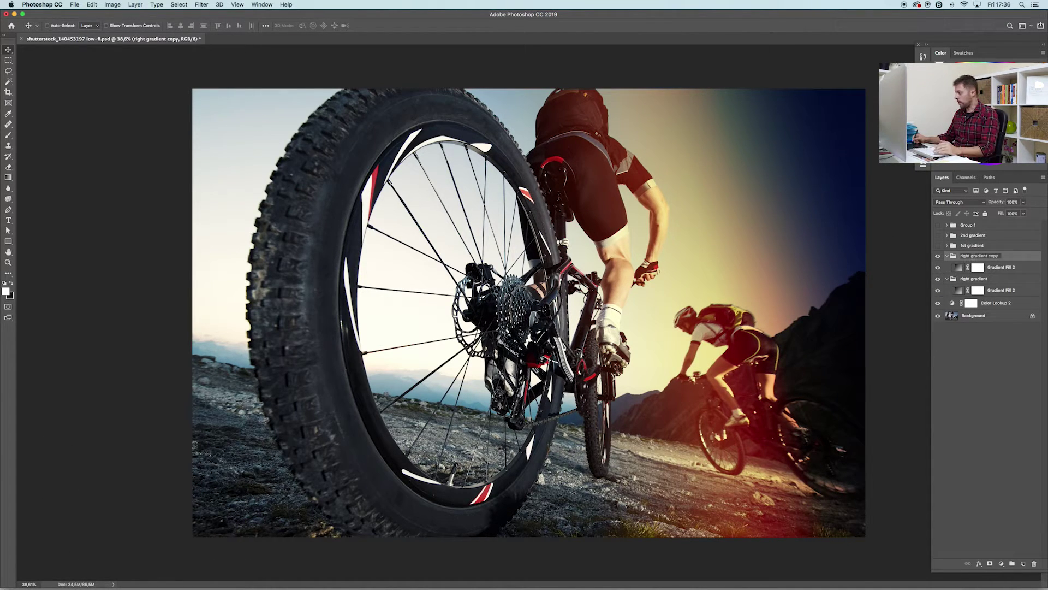
pyautogui.doubleClick(965, 256)
pyautogui.write('left')
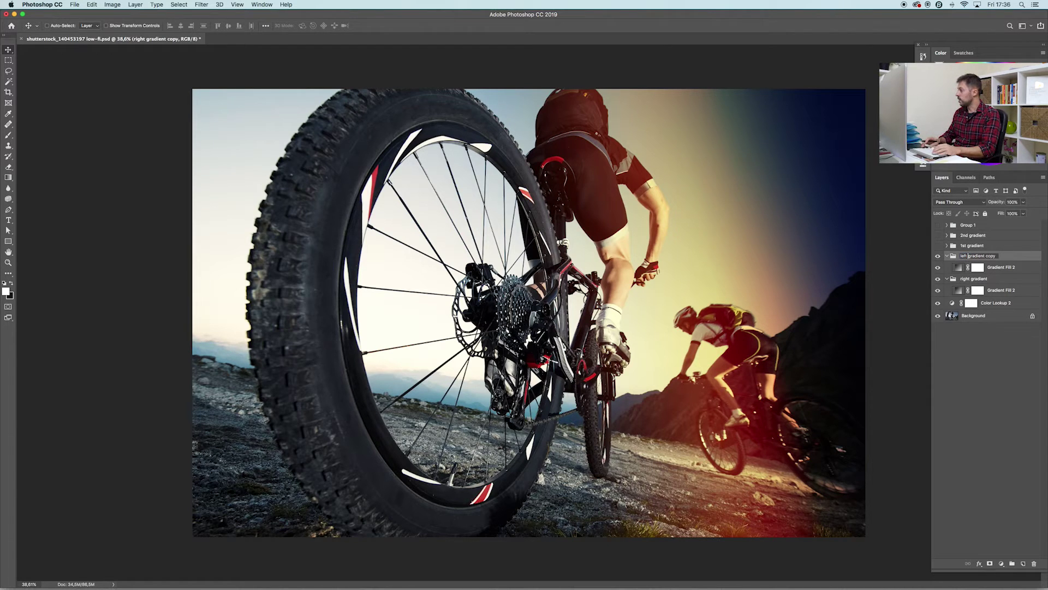
pyautogui.press('BackSpace')
pyautogui.press('BackSpace')
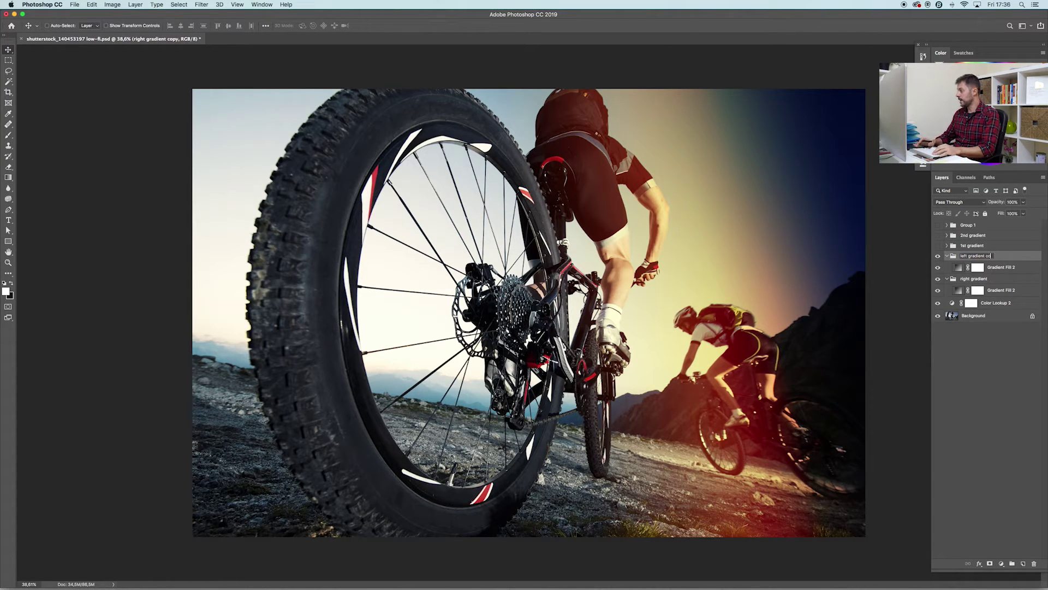
pyautogui.press('Return')
pyautogui.click(959, 267)
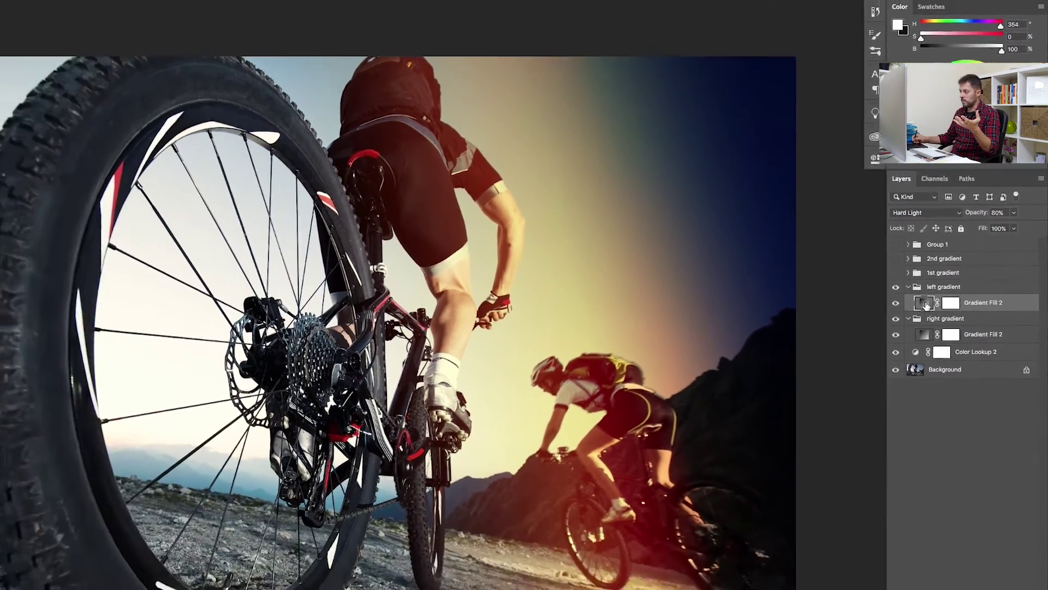
# Move the left gradient fill to the left and make it Radial at 365% scale
pyautogui.doubleClick(896, 331)
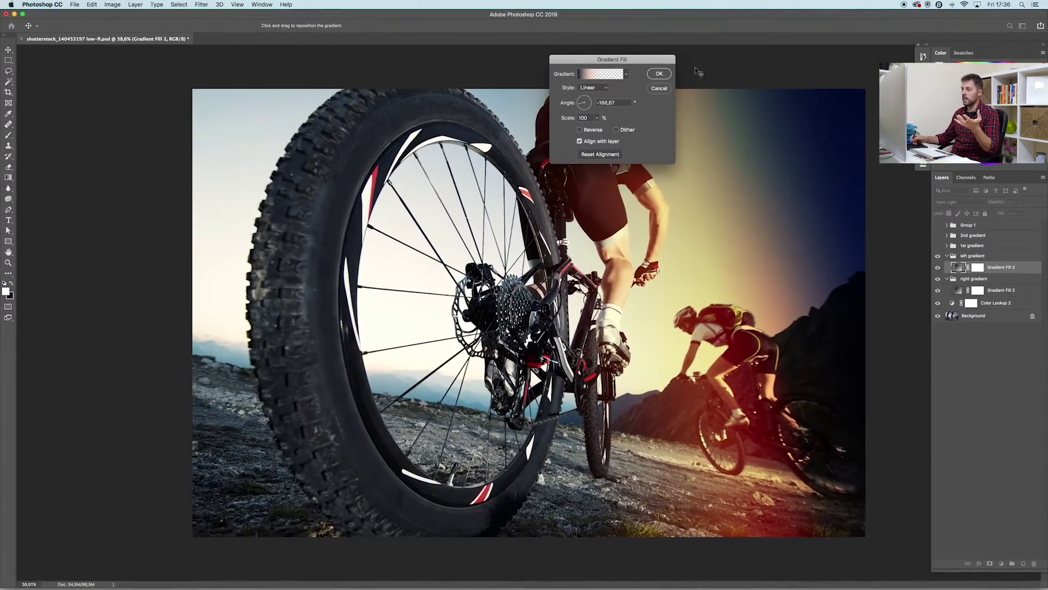
pyautogui.moveTo(664, 317); pyautogui.dragTo(625, 228)
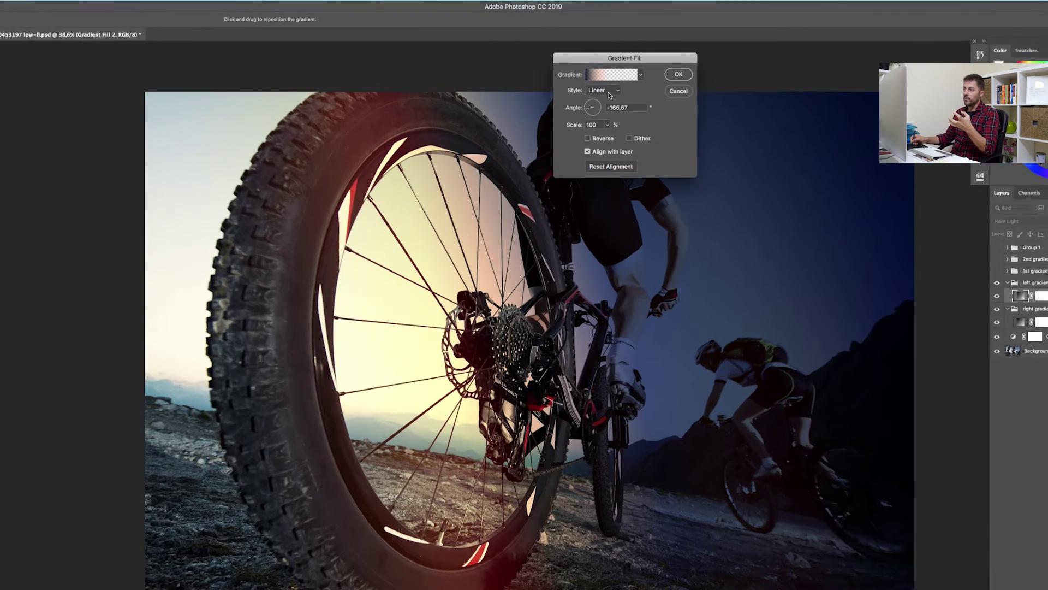
pyautogui.click(598, 87)
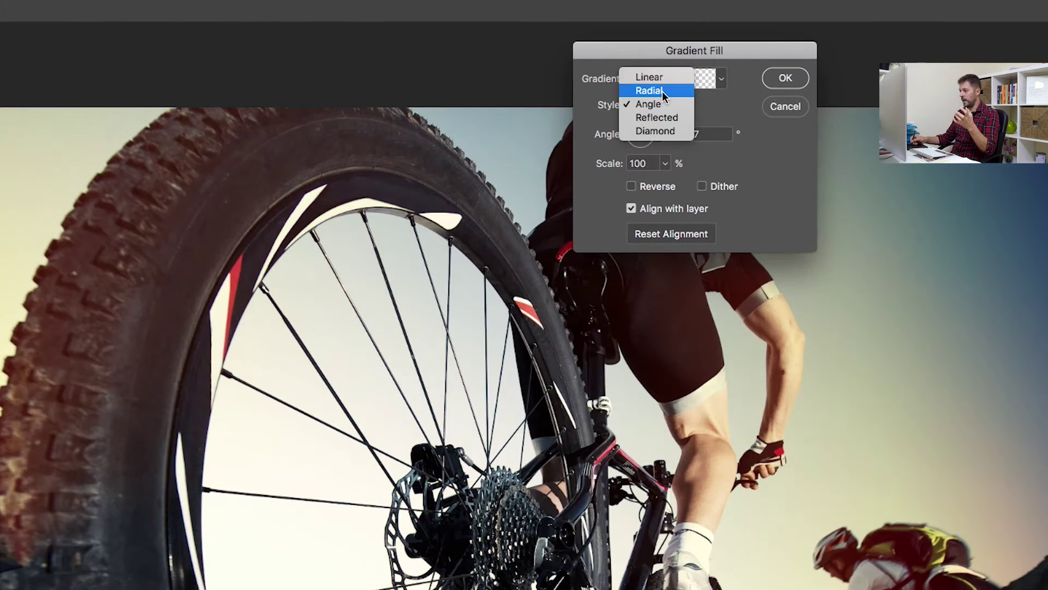
pyautogui.click(596, 79)
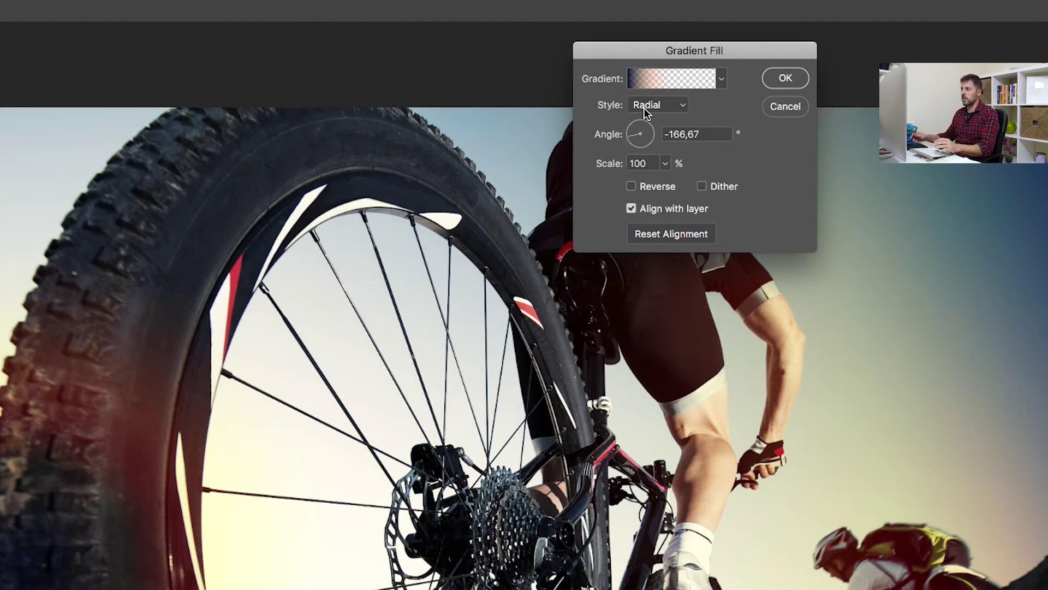
pyautogui.doubleClick(657, 161)
pyautogui.write('365')
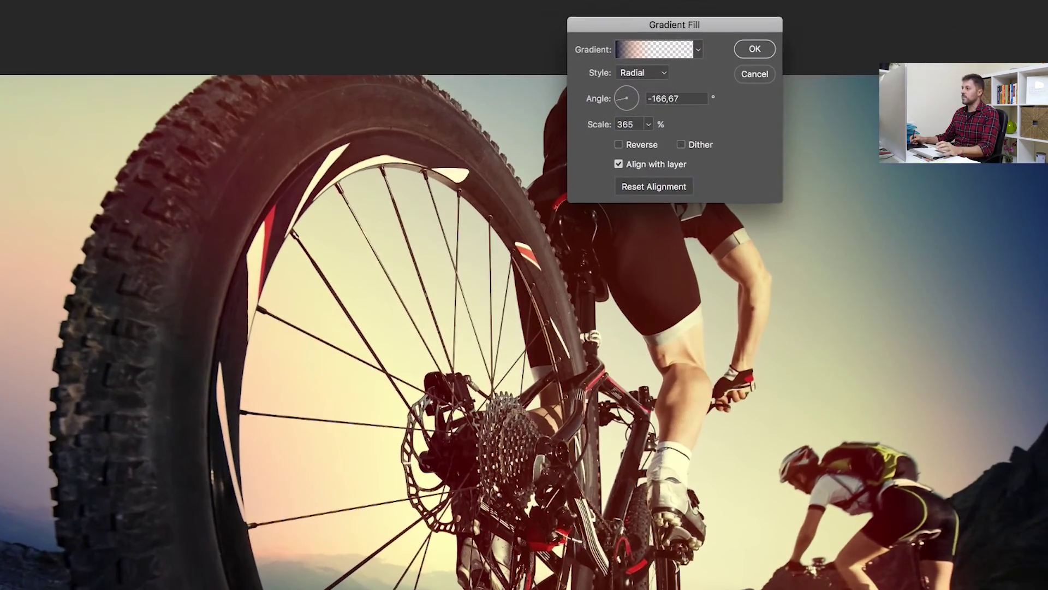
pyautogui.click(600, 74)
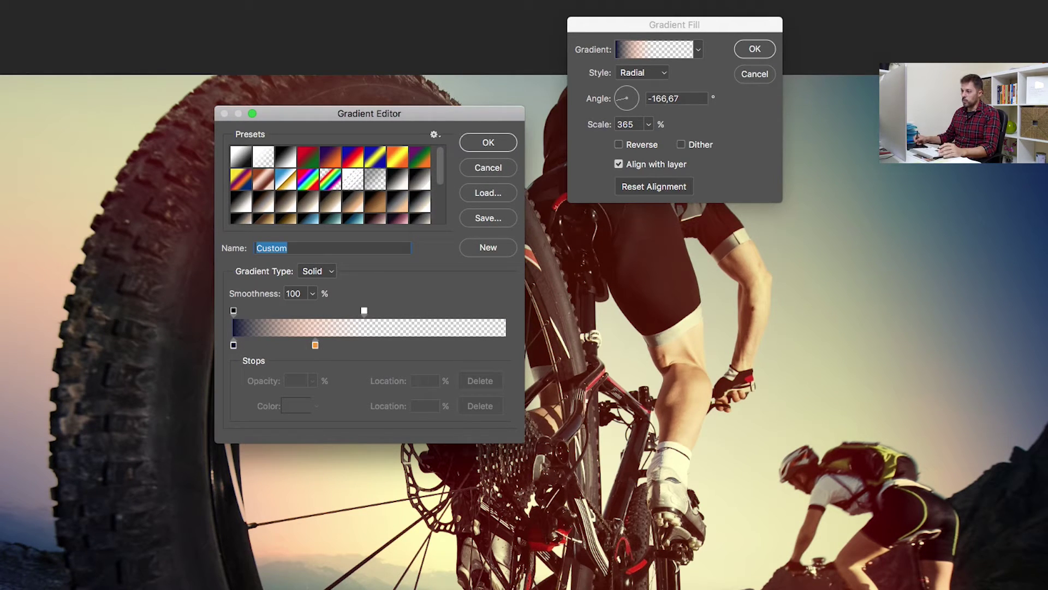
# Set the left gradient's start stop to navy #052461
pyautogui.click(233, 344)
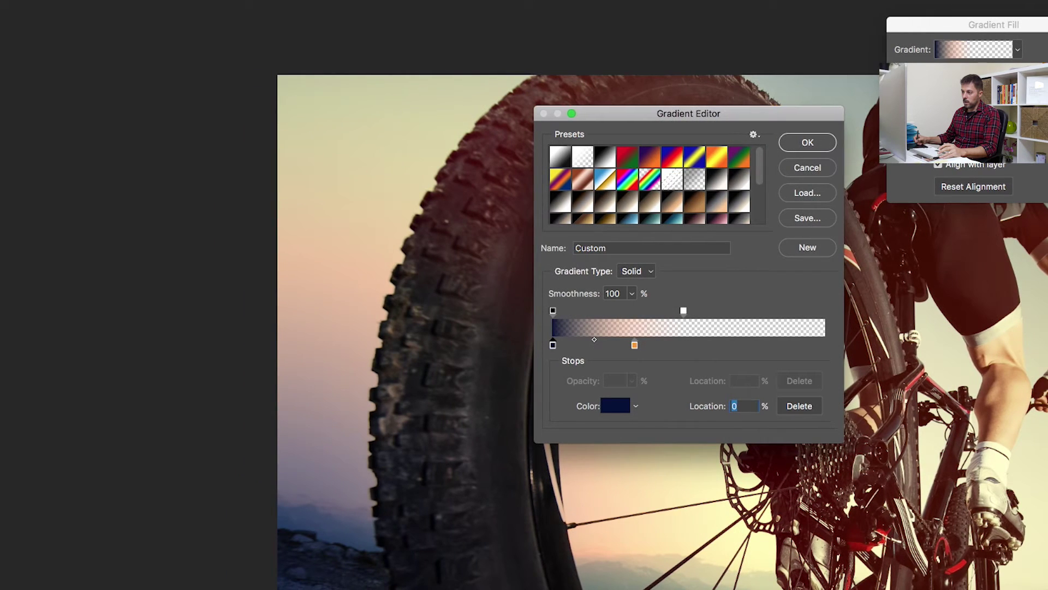
pyautogui.click(296, 405)
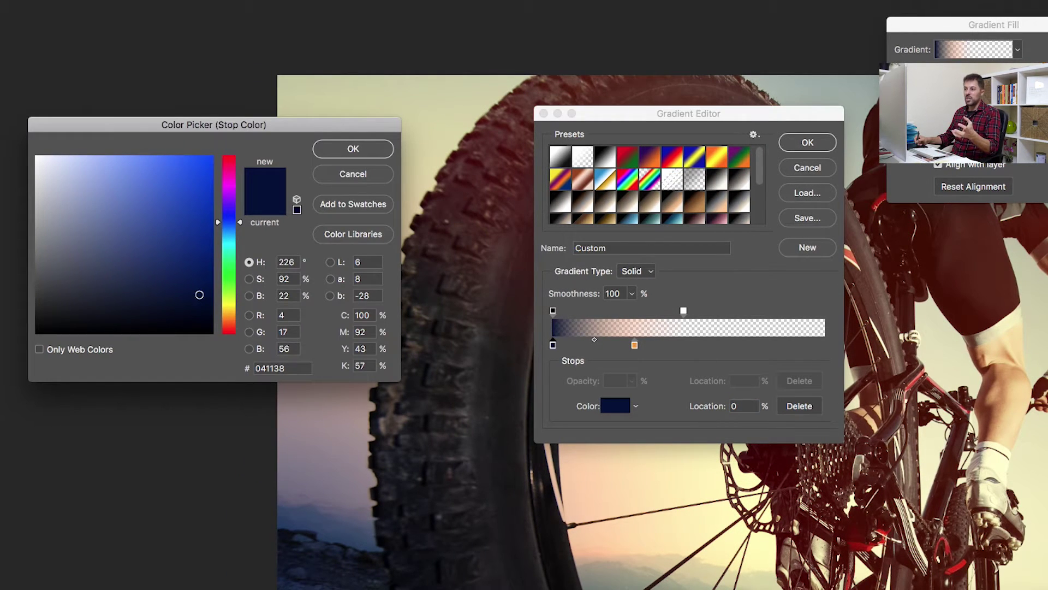
pyautogui.press('BackSpace')
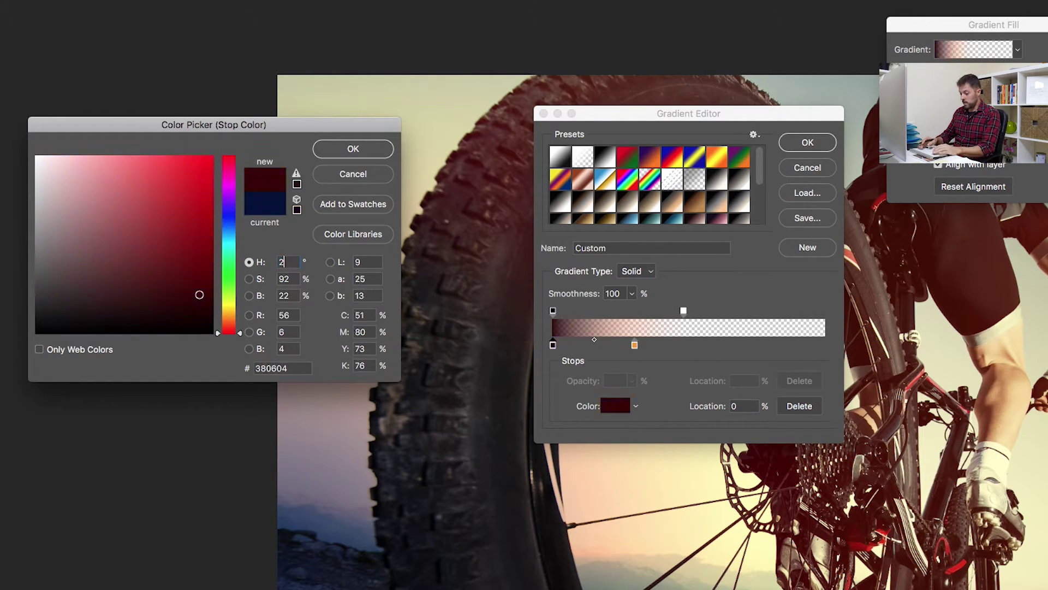
pyautogui.write('0')
pyautogui.press('Tab')
pyautogui.write('95')
pyautogui.press('Tab')
pyautogui.write('38')
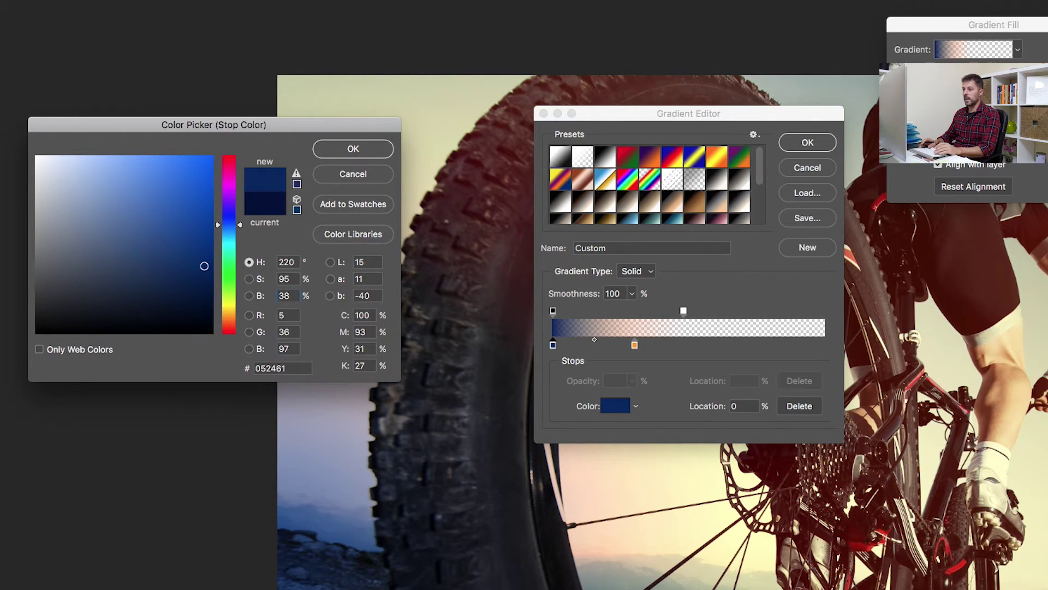
pyautogui.press('Return')
# Move the orange stop to 17%, add a bright yellow stop at 35%, and apply
pyautogui.moveTo(634, 345); pyautogui.dragTo(601, 345)
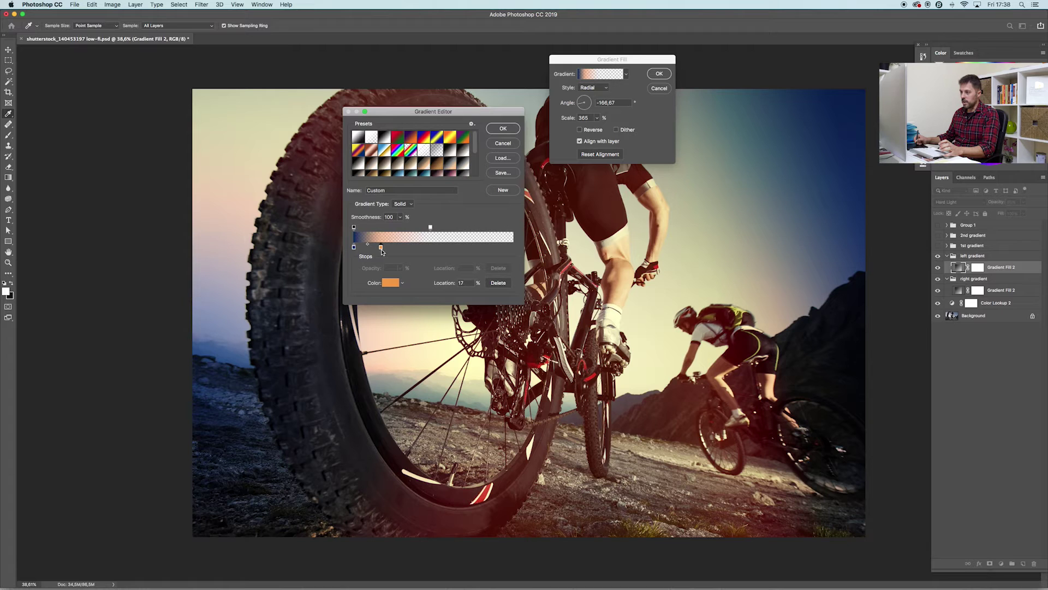
pyautogui.moveTo(383, 250); pyautogui.dragTo(381, 250)
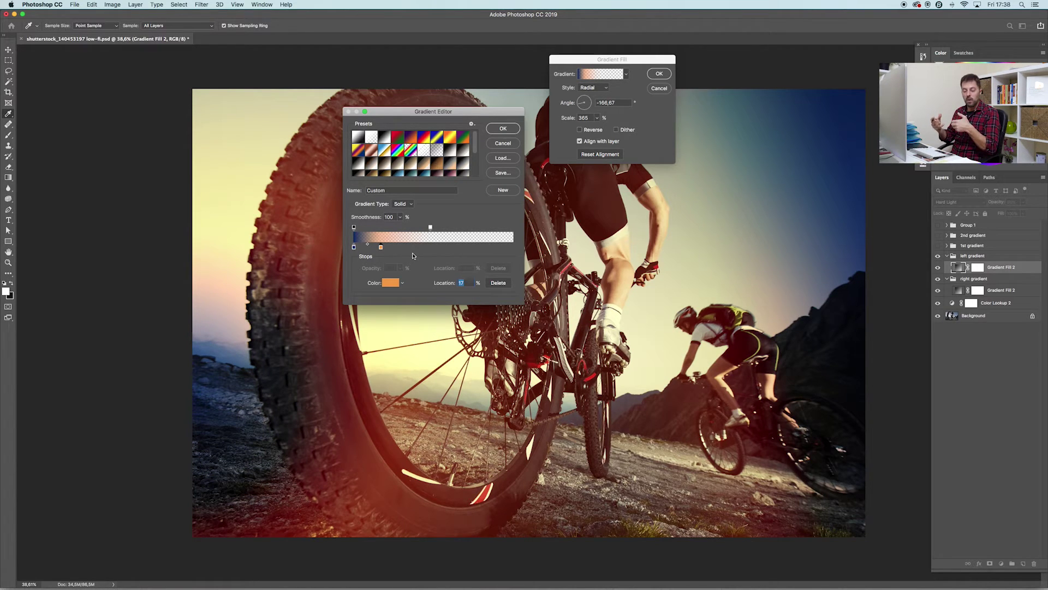
pyautogui.click(409, 248)
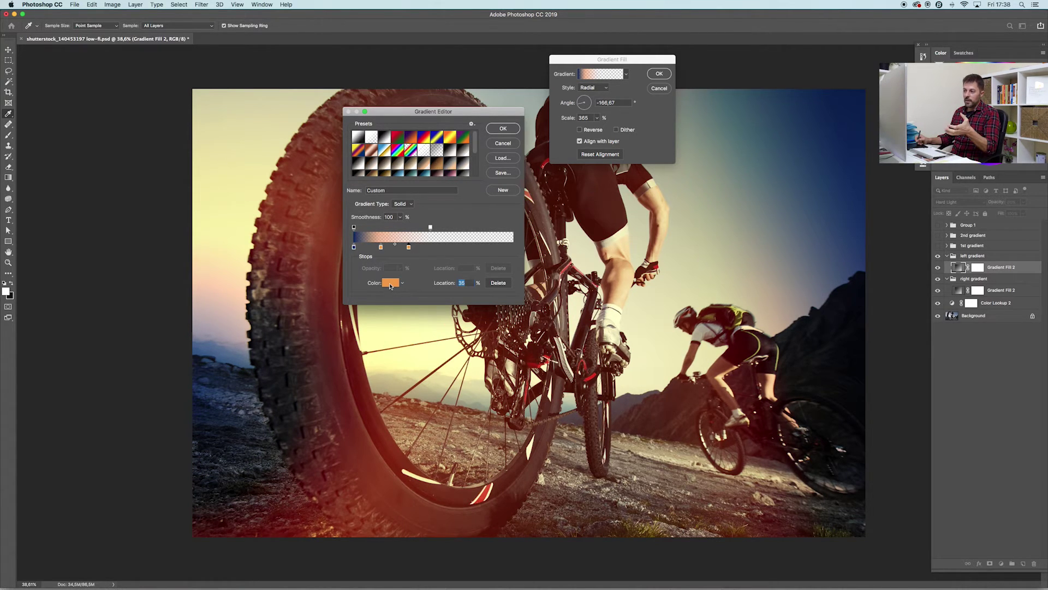
pyautogui.click(390, 283)
pyautogui.click(165, 227)
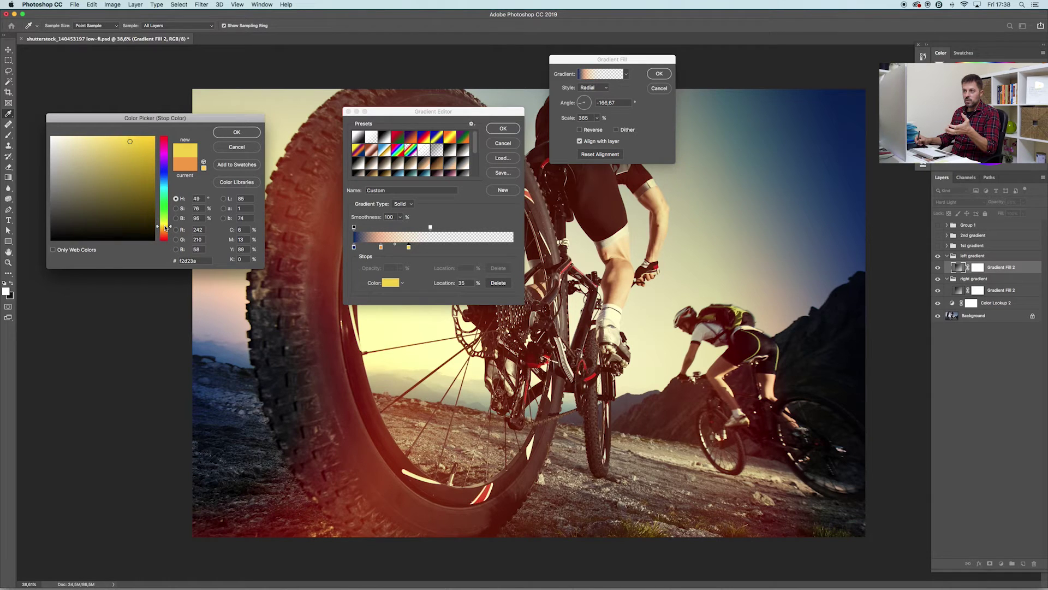
pyautogui.click(115, 136)
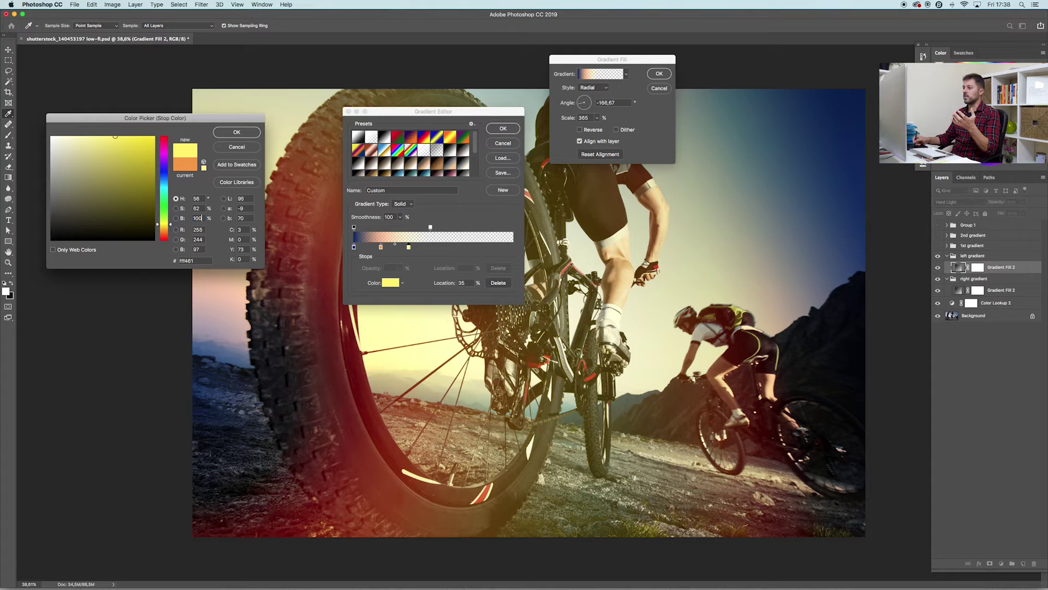
pyautogui.press('Return')
pyautogui.press('Return')
pyautogui.press('Return')
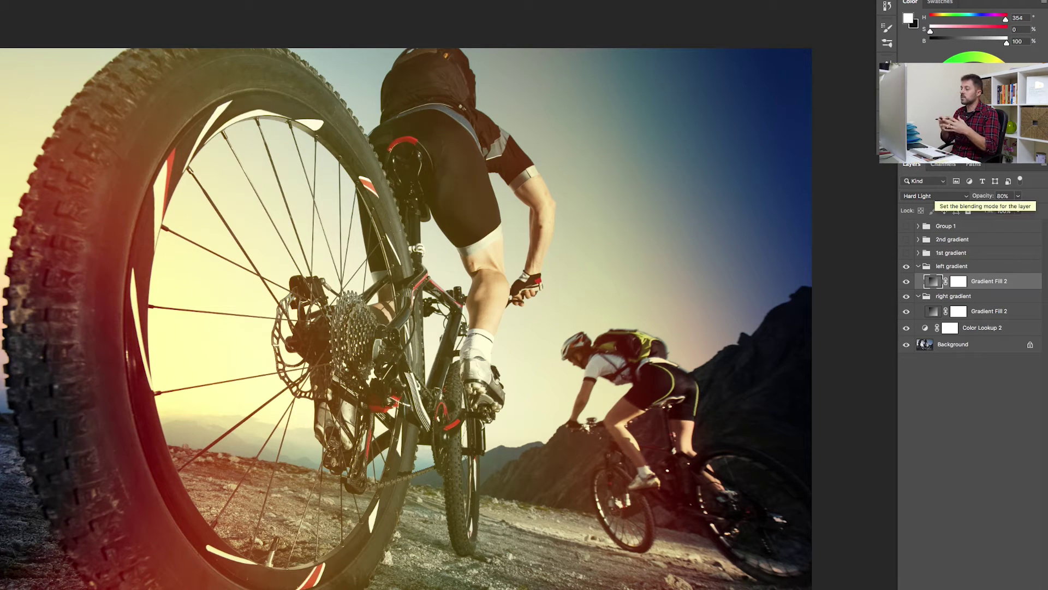
# Set the left glow to 60% opacity, then group both gradients and Color Lookup 2 as 'Lo-Fi Light Leak'
pyautogui.click(1002, 195)
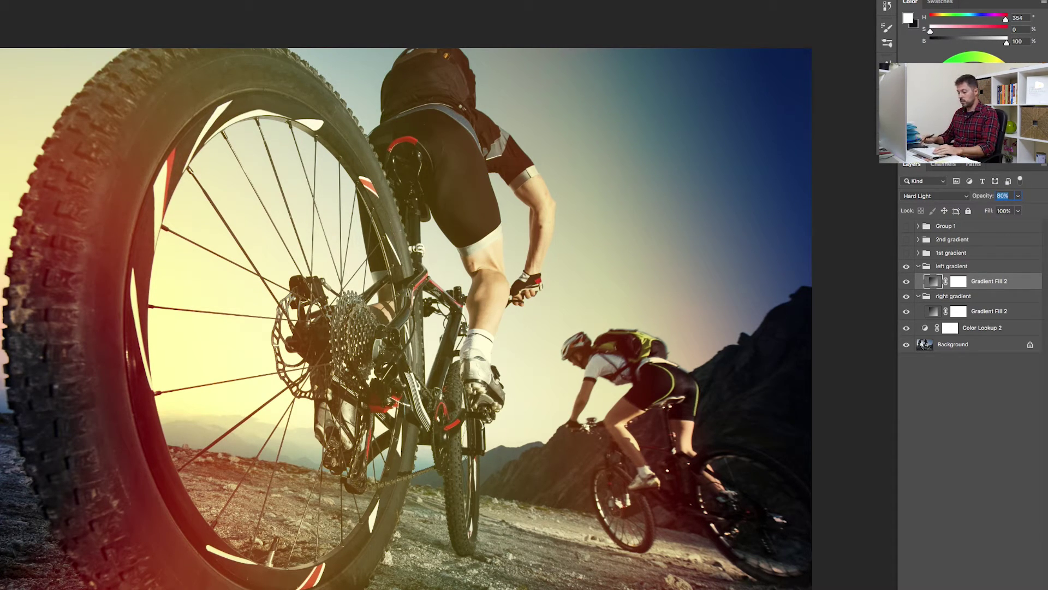
pyautogui.write('60')
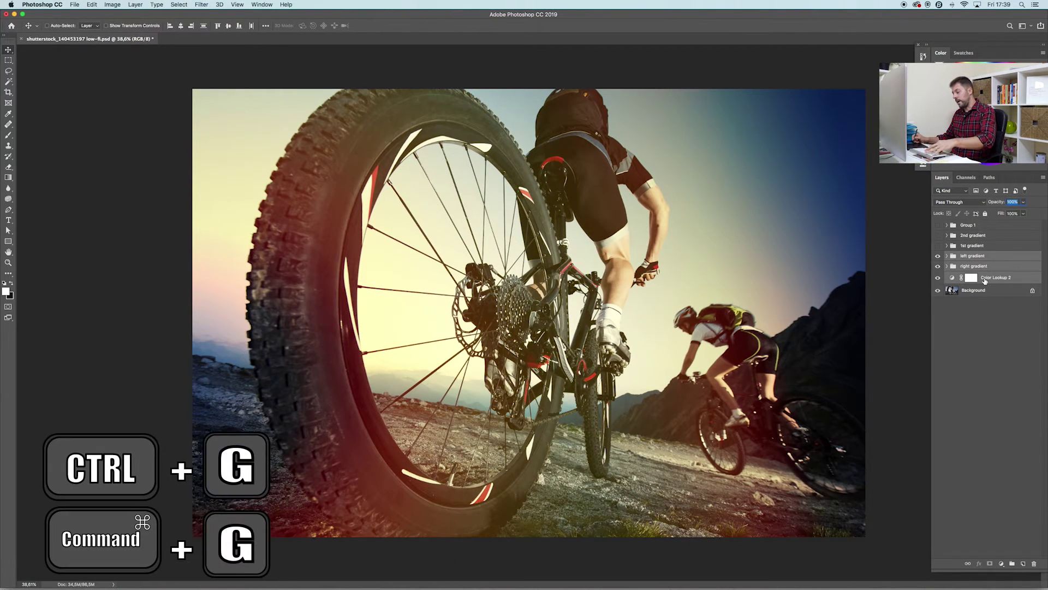
pyautogui.press('super+g')
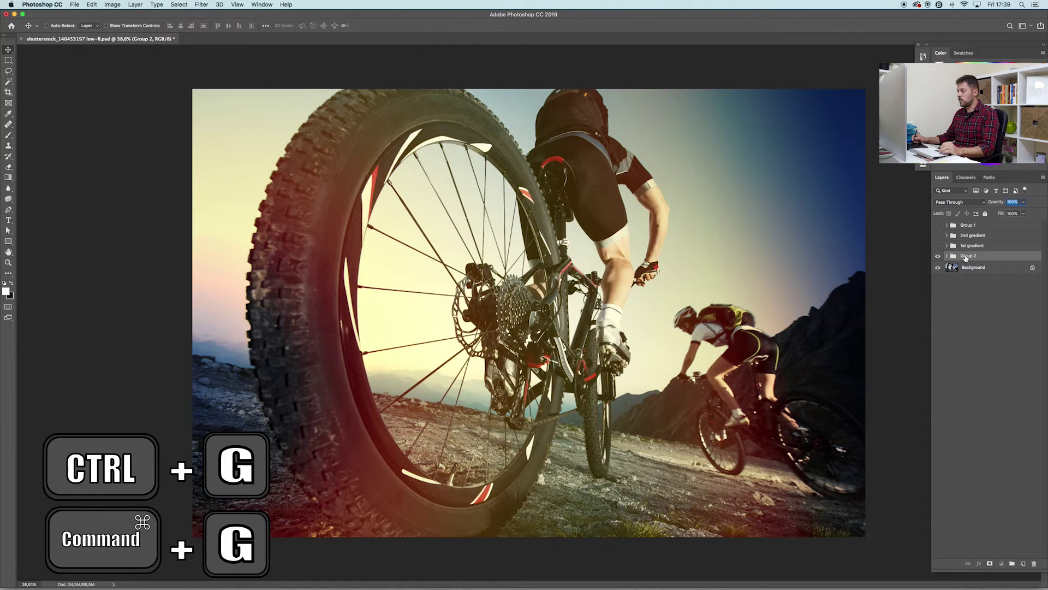
pyautogui.doubleClick(968, 256)
pyautogui.write('Lo-Fi Light Leak')
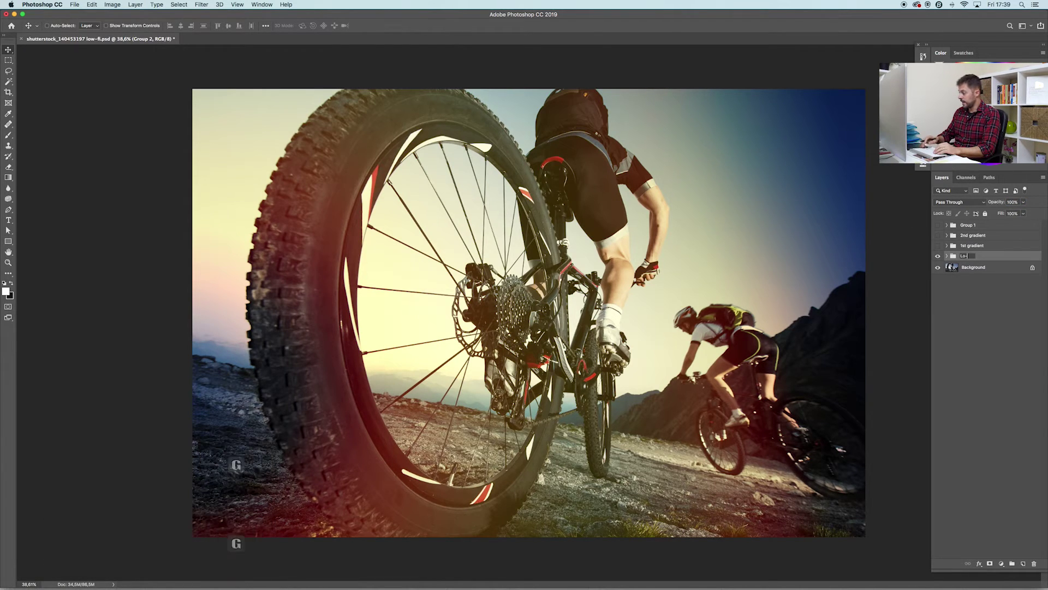